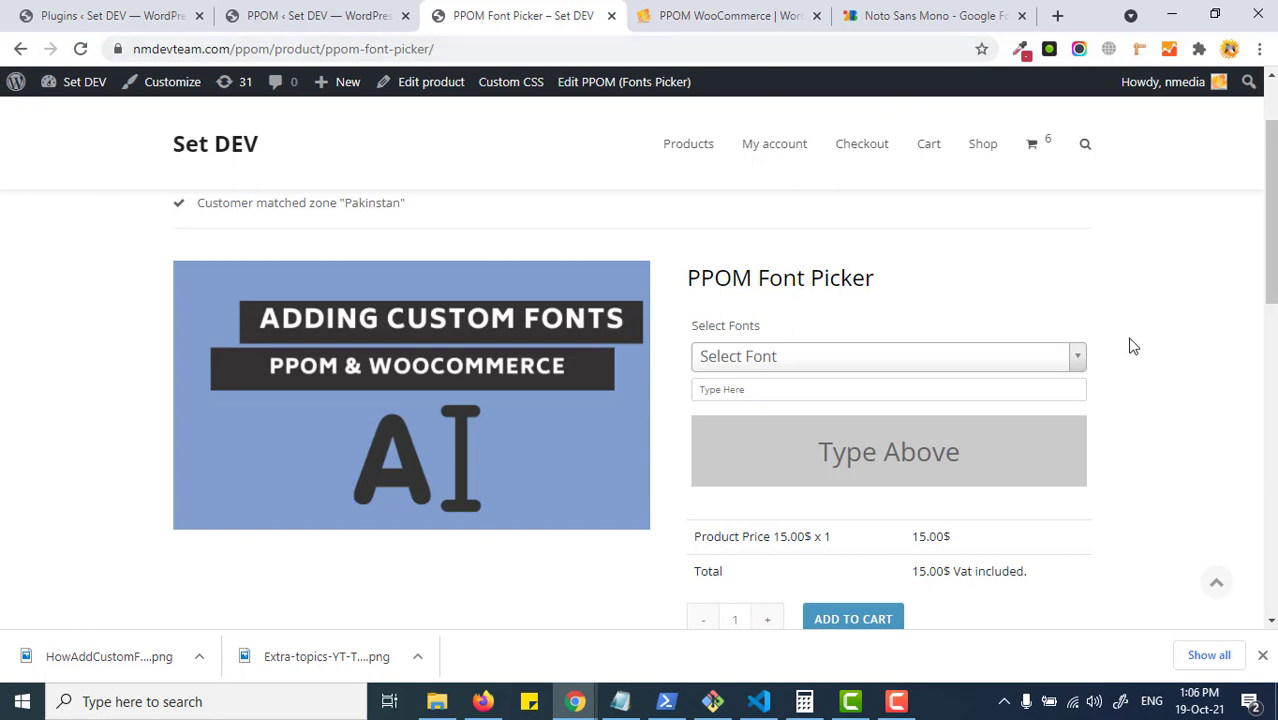
Choose the Homemade Apple font in the product page's font picker and enter "Tye here" as the preview text.
scroll(1274, 263, down, 1)
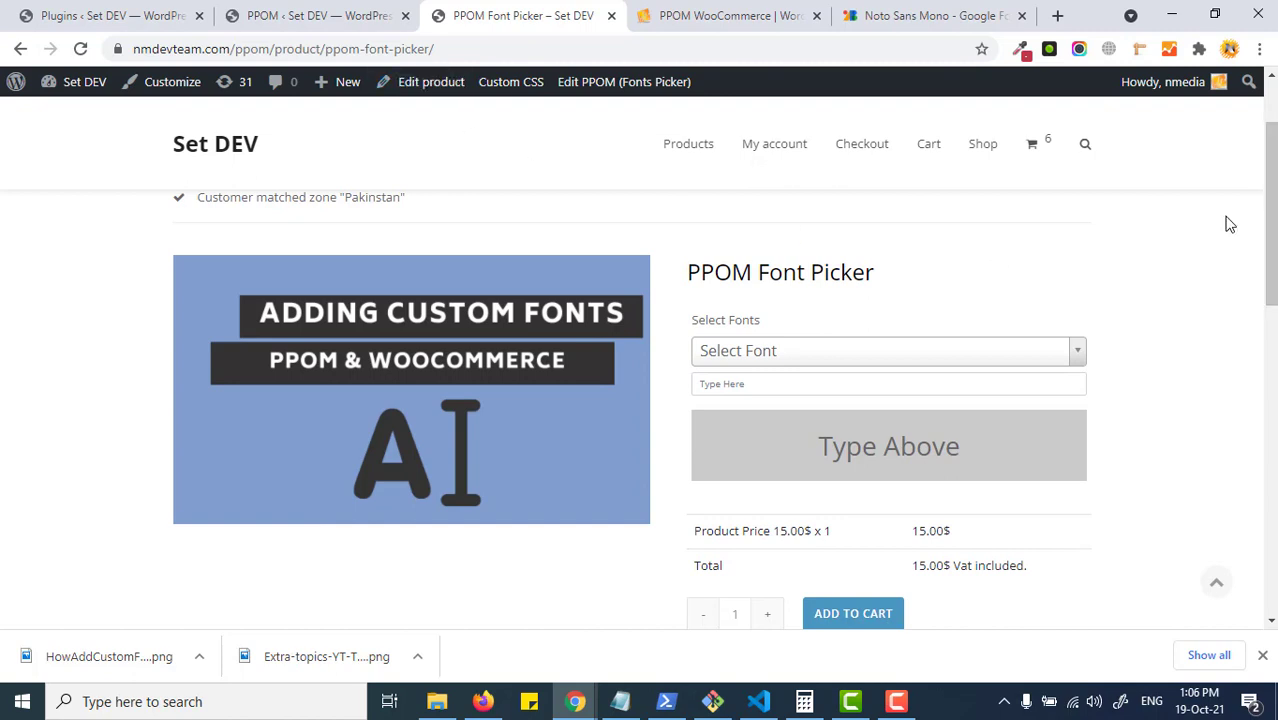
scroll(1270, 240, down, 1)
click(1048, 313)
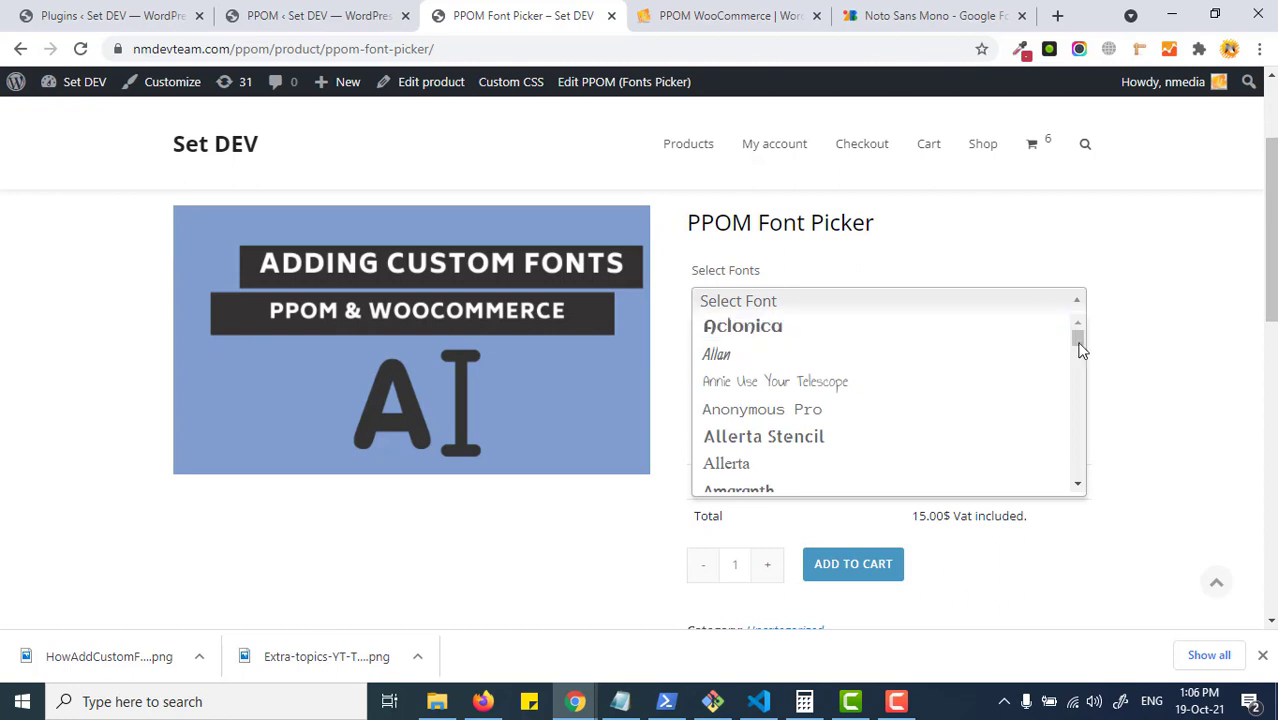
drag(1078, 346, 1083, 384)
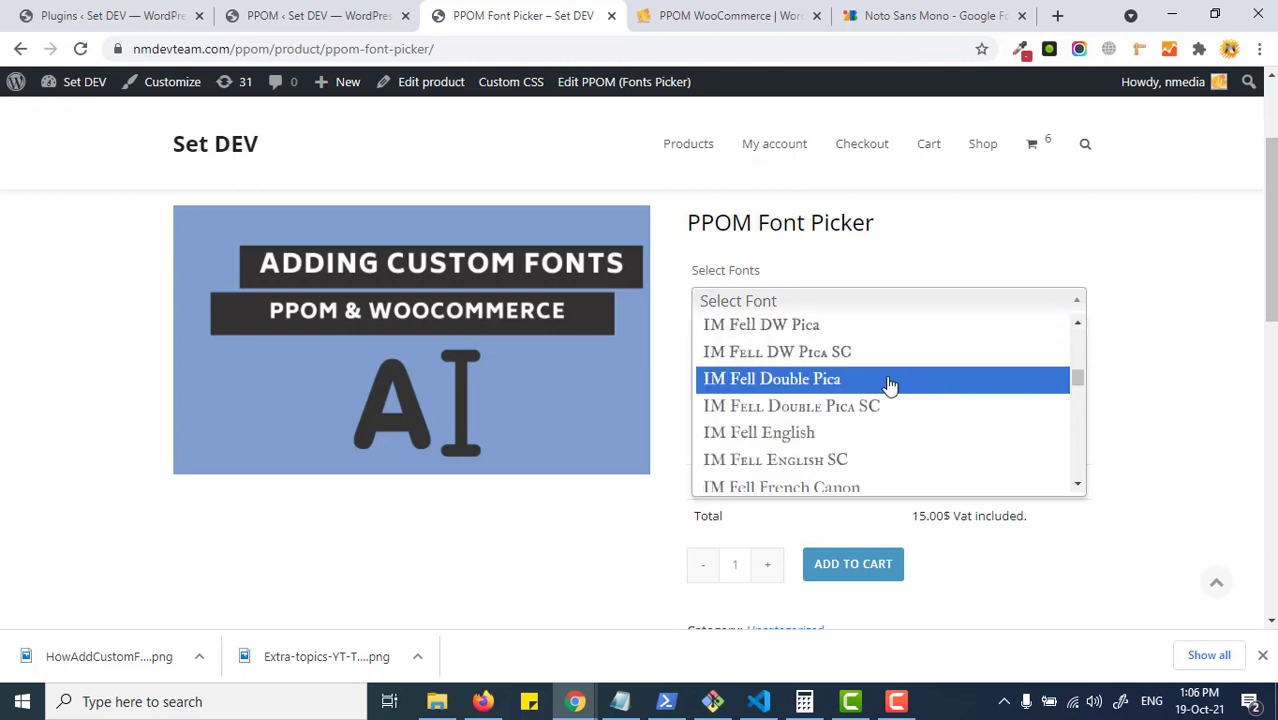
scroll(863, 427, up, 3)
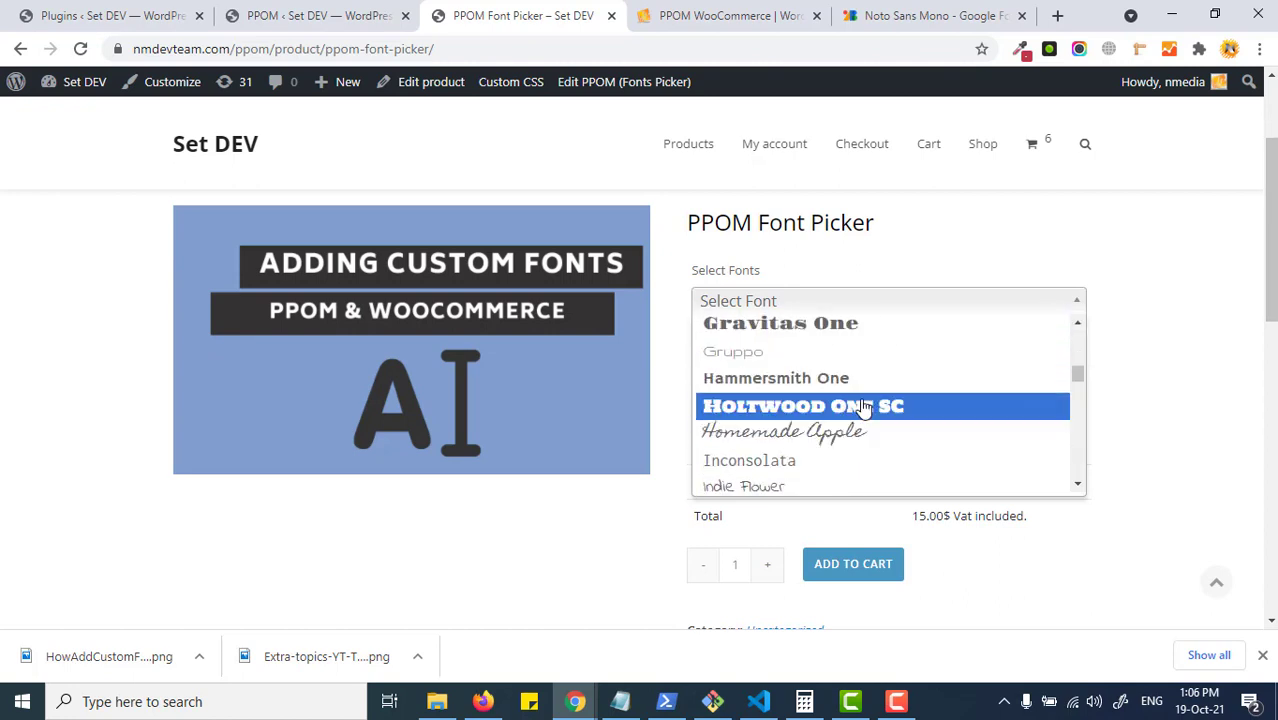
click(802, 433)
click(841, 338)
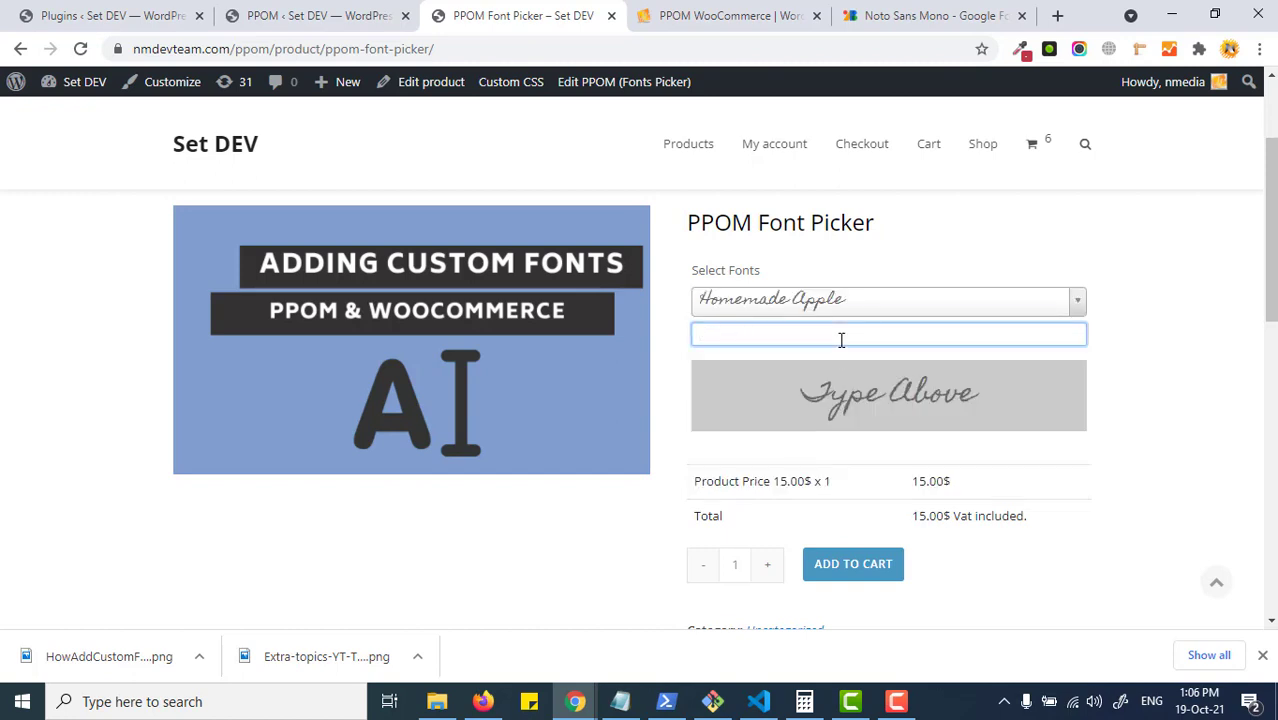
text(Tye here)
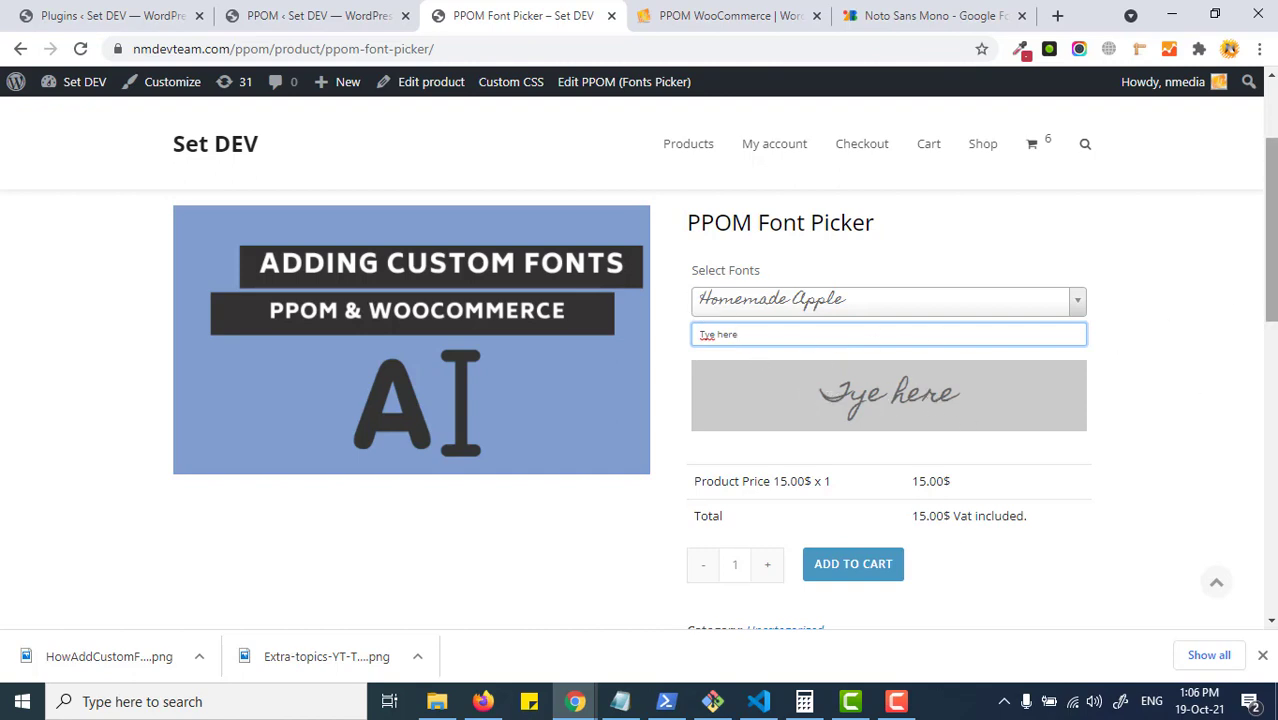
mouse_move(1270, 230)
mouse_down()
mouse_move(1270, 247)
mouse_move(1270, 227)
mouse_up()
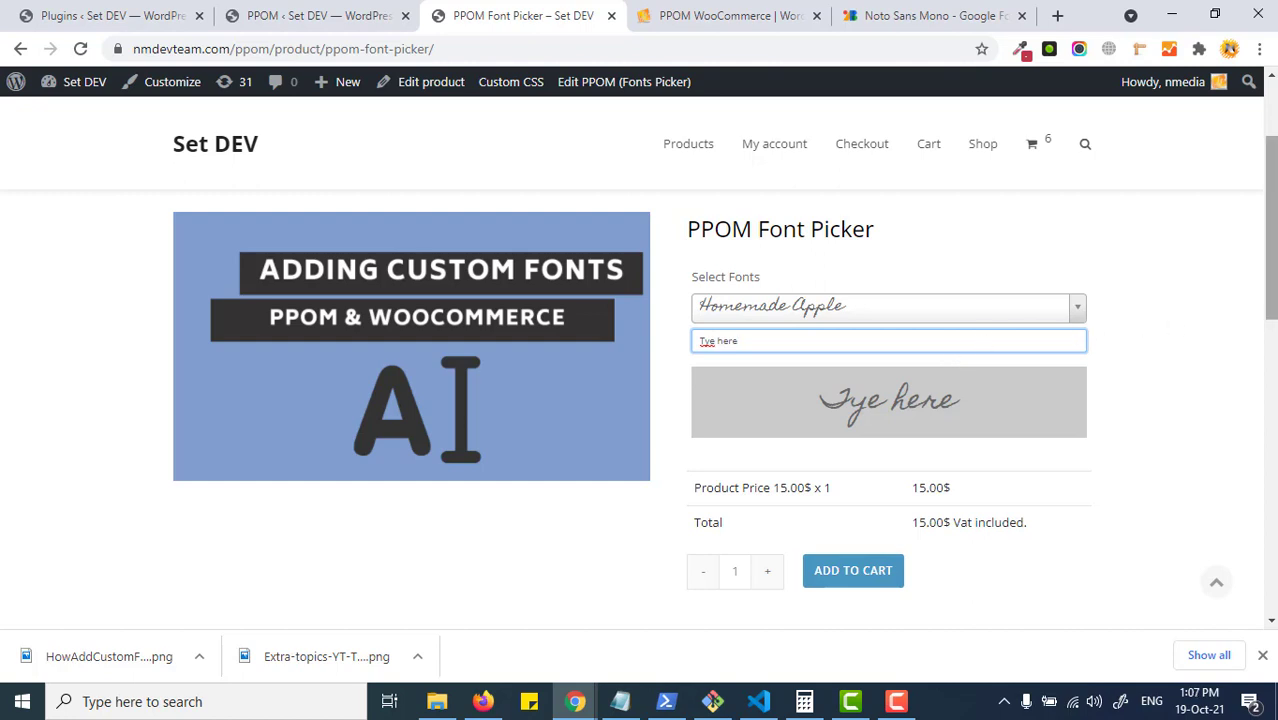
drag(1272, 236, 1272, 232)
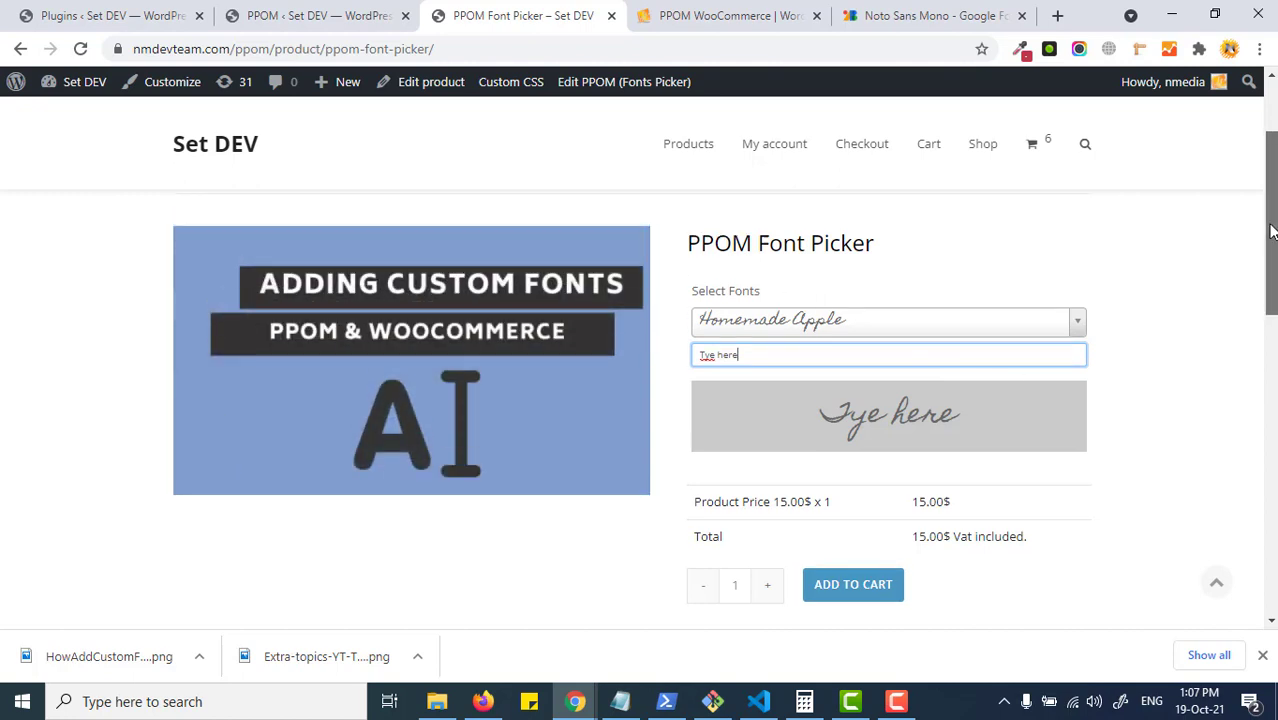
Open the full add-ons page on the PPOM plugin website and examine the add-ons offered.
click(350, 15)
scroll(700, 400, down, 2)
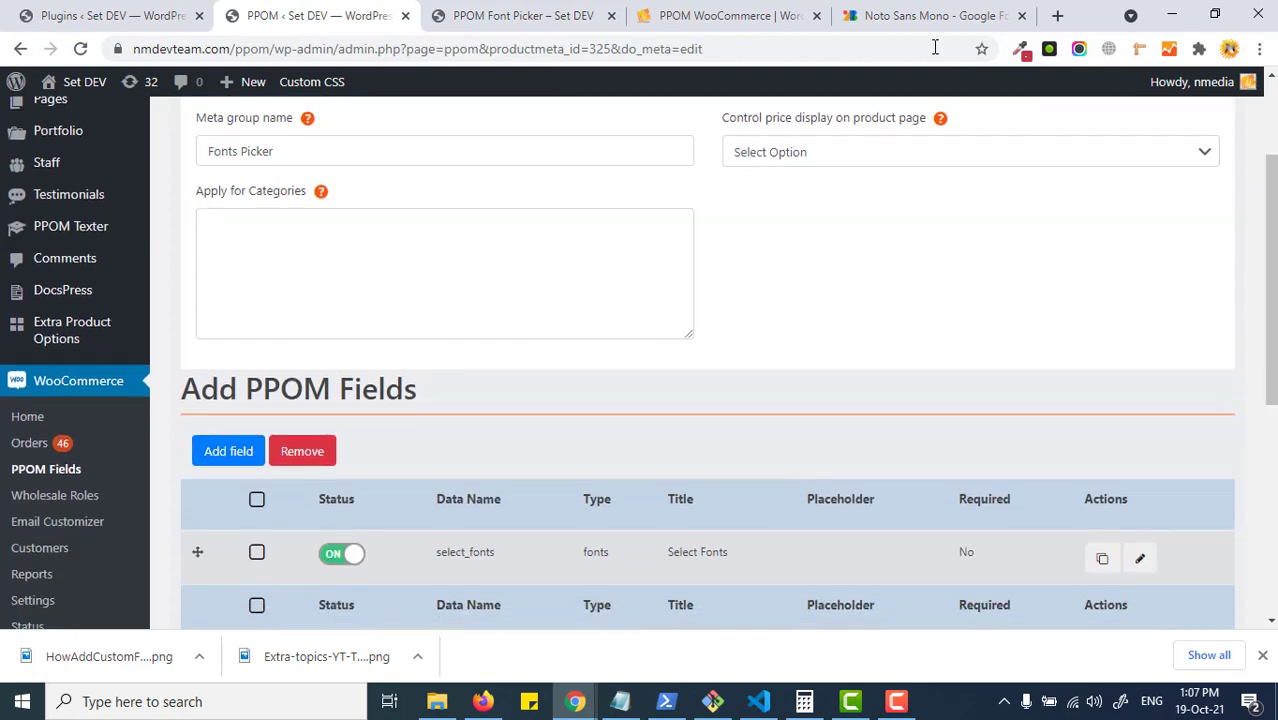
click(765, 13)
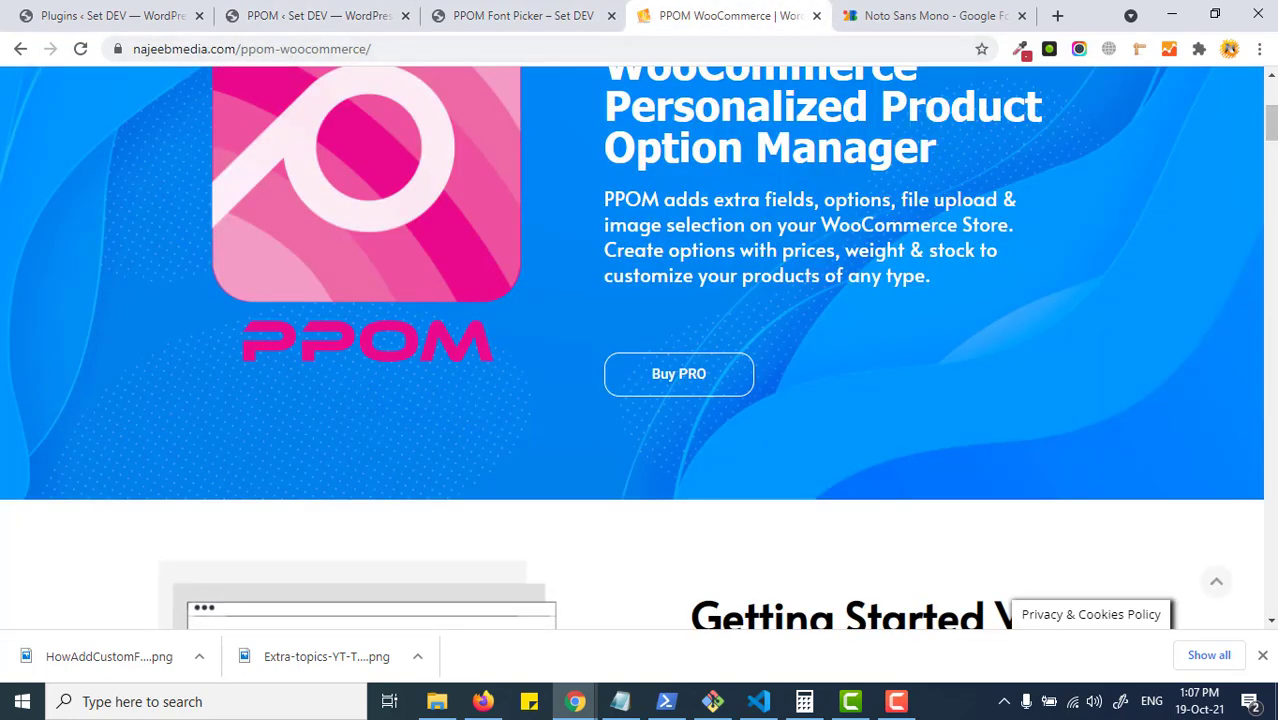
scroll(640, 350, down, 8)
scroll(640, 350, down, 15)
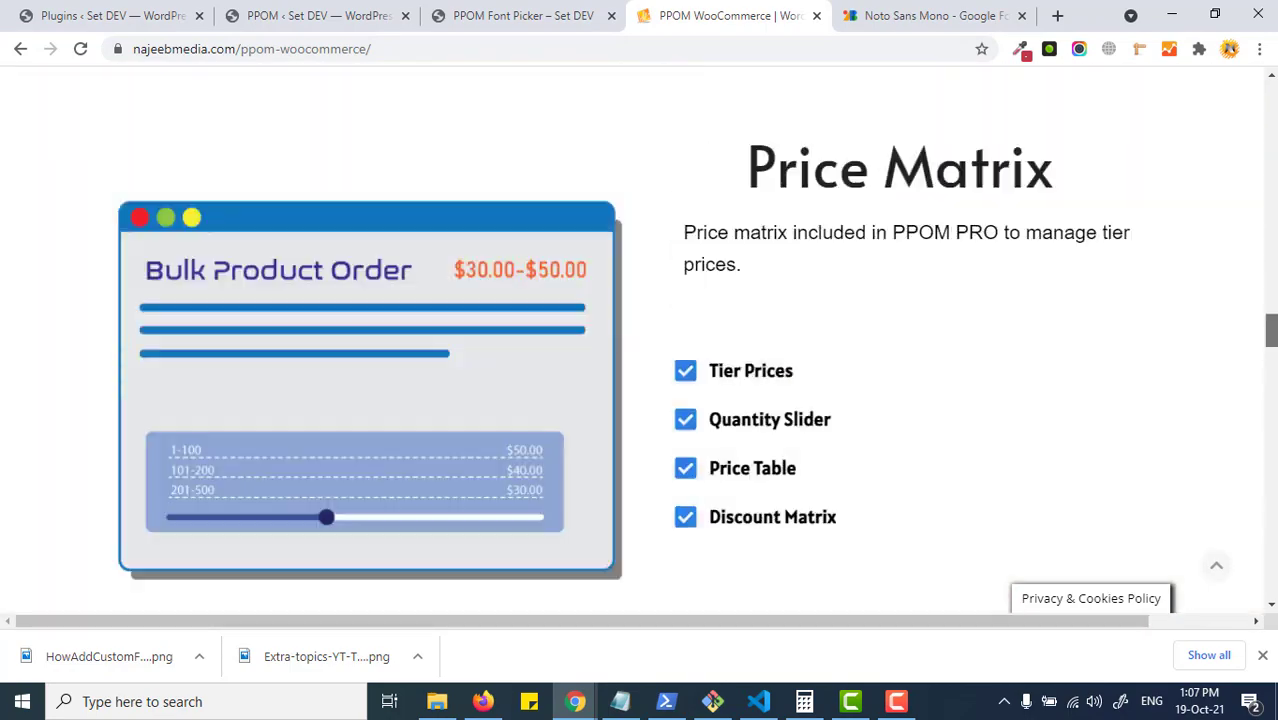
scroll(861, 331, up, 3)
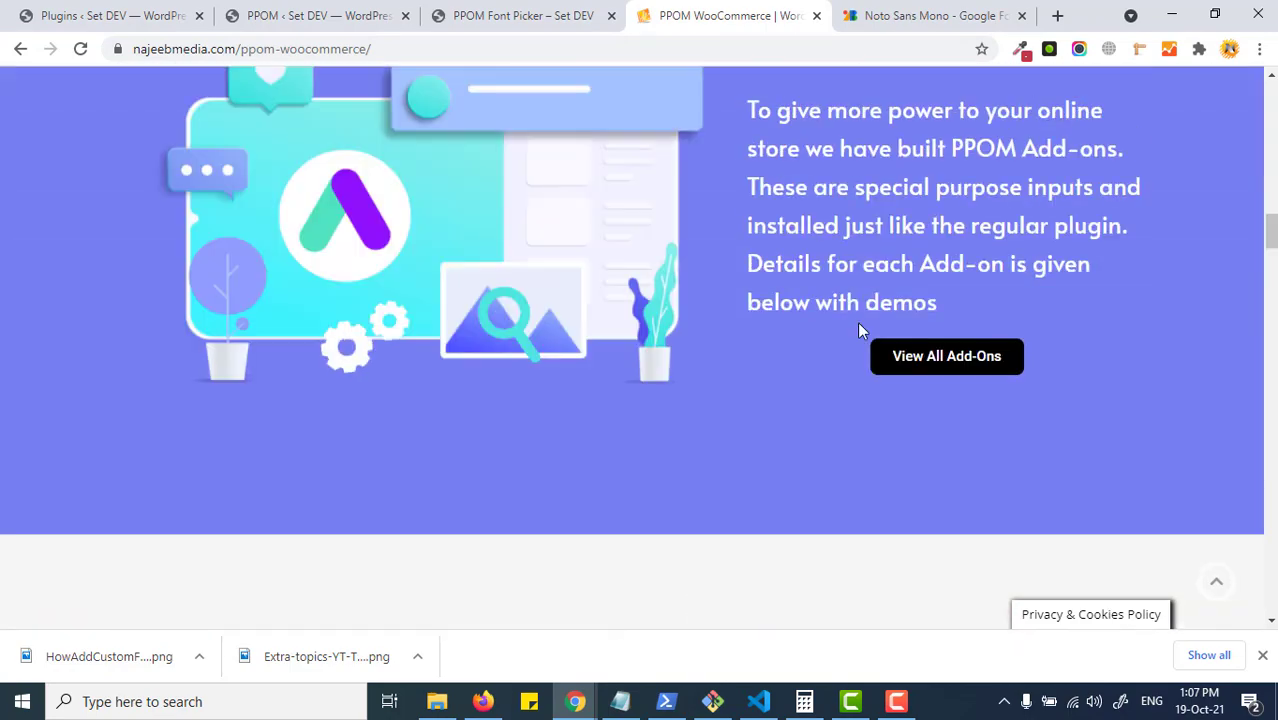
click(993, 360)
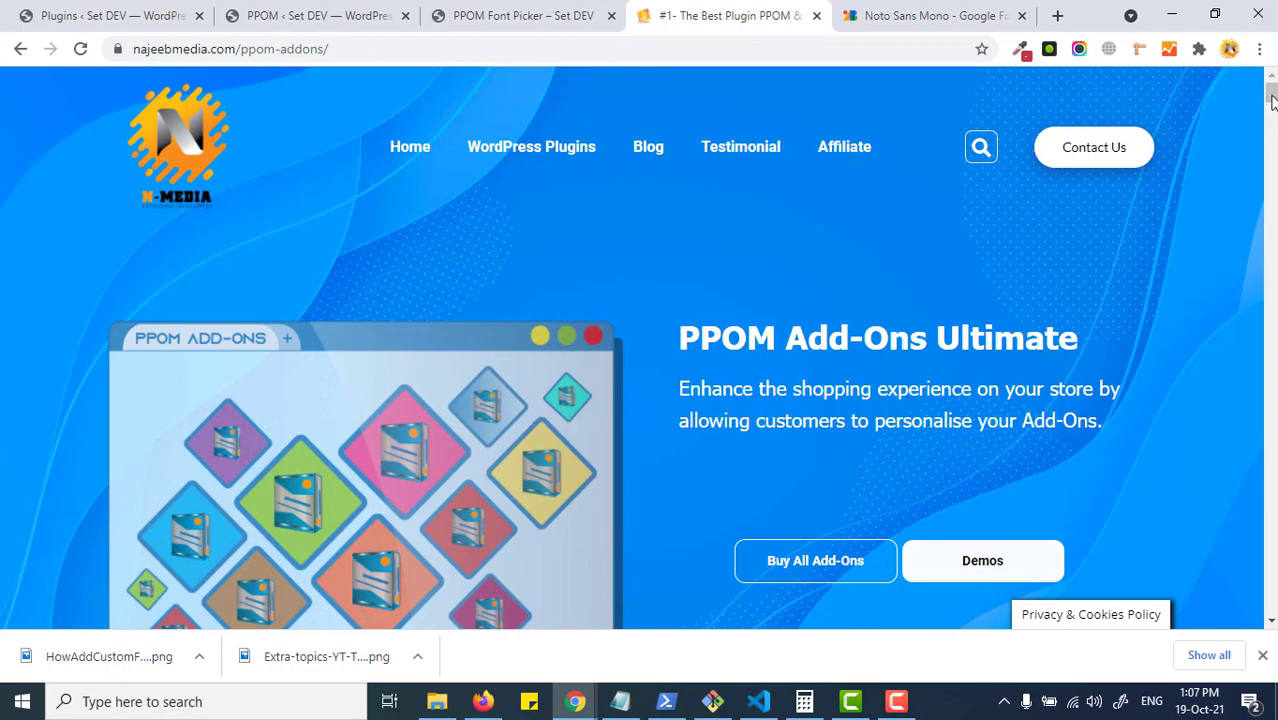
drag(1270, 92, 1272, 222)
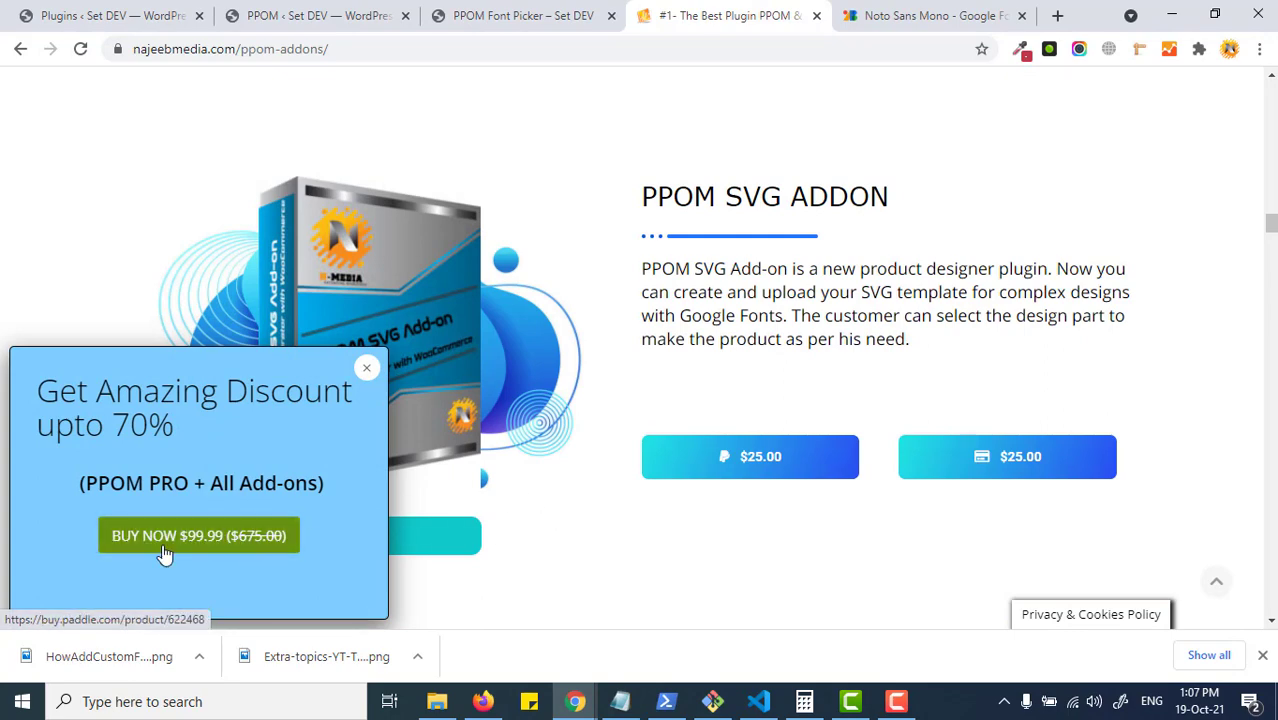
Return to the Fonts Picker meta group and look through the field types that can be added, closing the list without adding one.
click(553, 18)
click(278, 15)
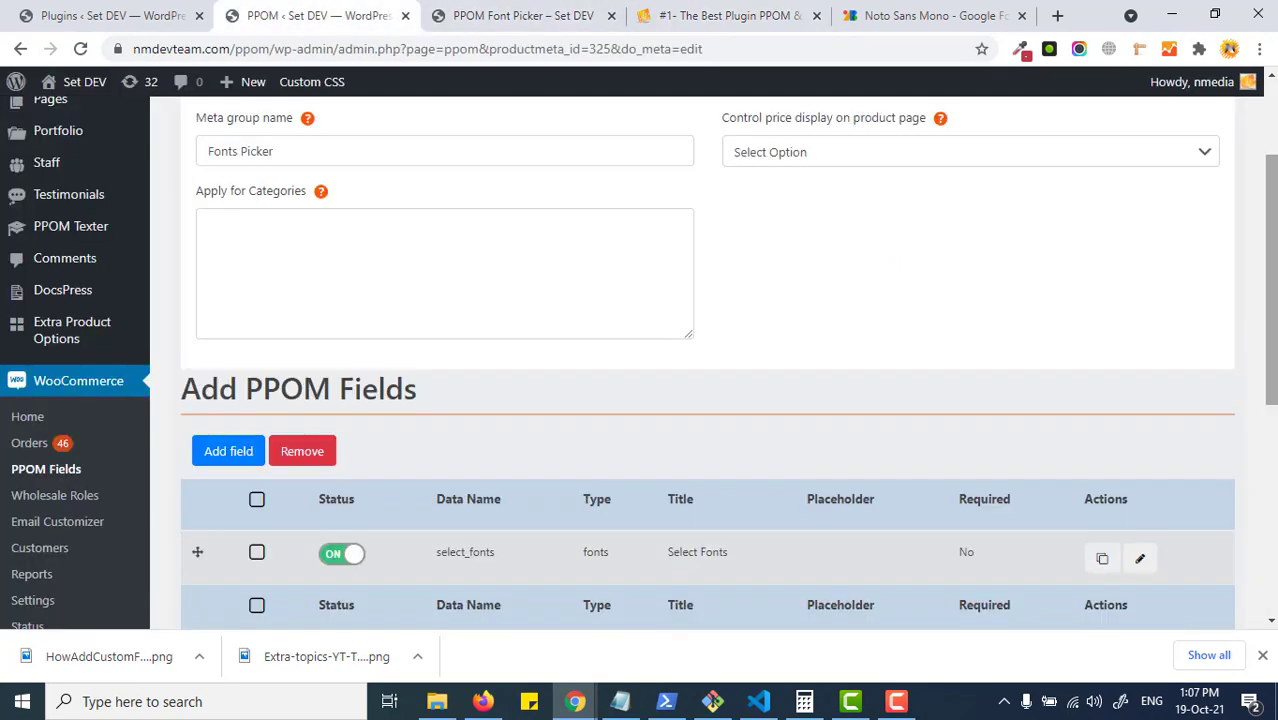
scroll(1158, 347, down, 1)
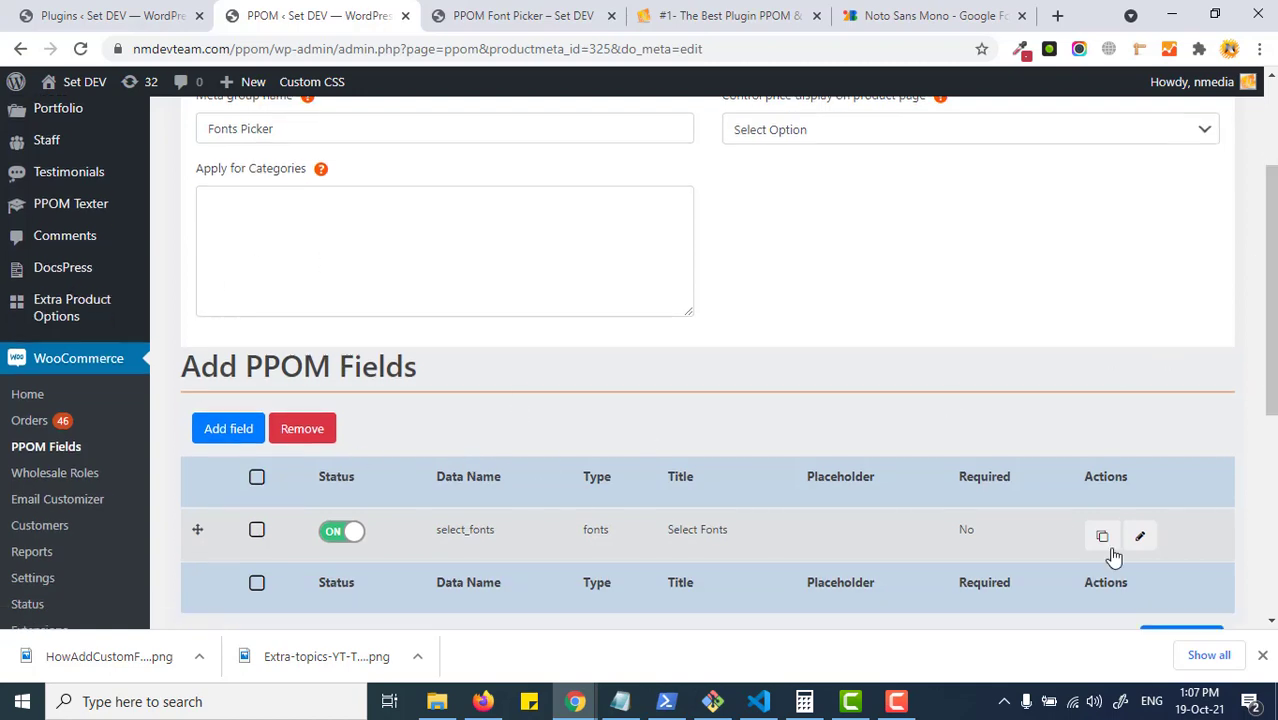
click(238, 432)
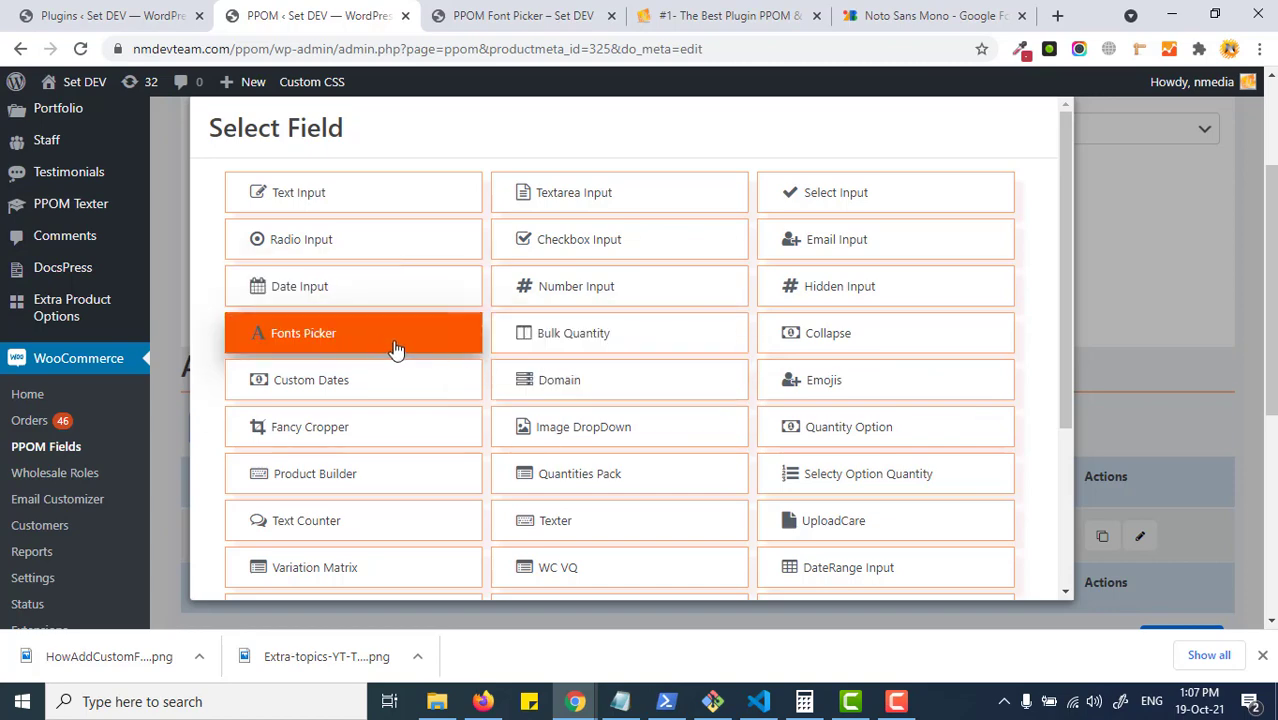
scroll(900, 530, down, 3)
click(1016, 571)
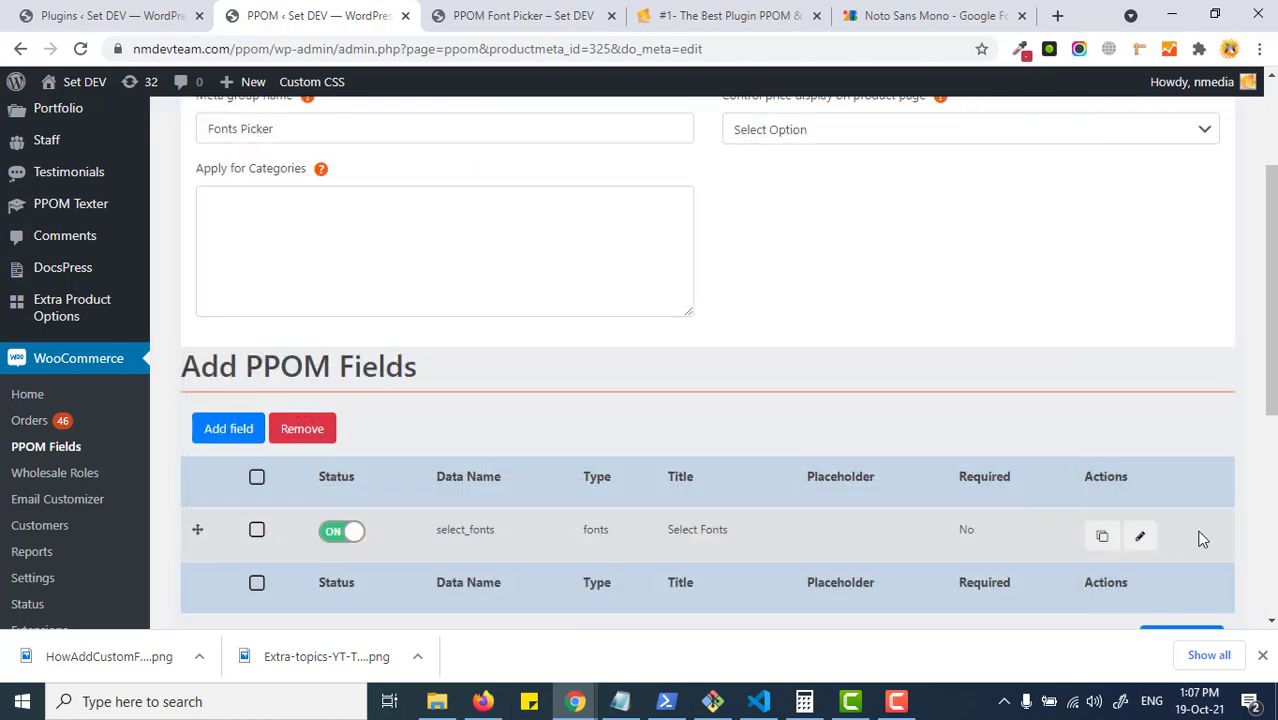
Open the Select Fonts field for editing and enable Disable Default GoogleFonts.
click(1139, 536)
scroll(732, 479, down, 1)
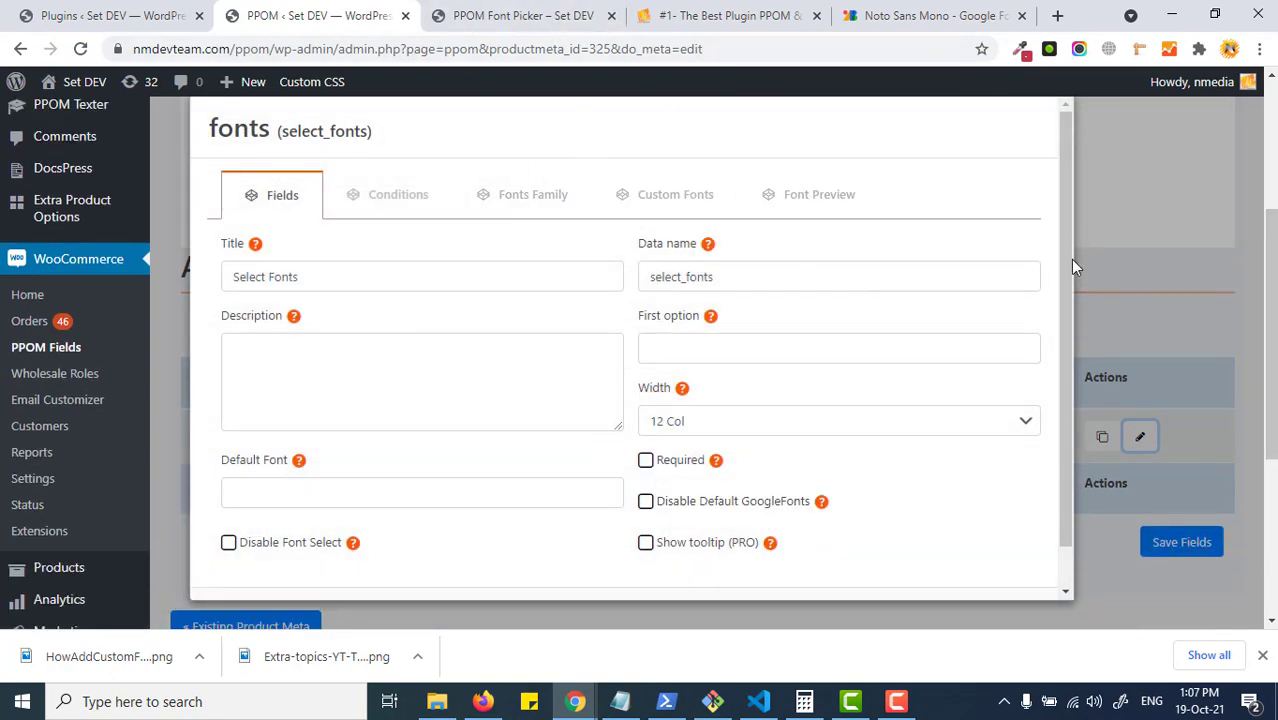
scroll(1066, 265, down, 1)
click(648, 461)
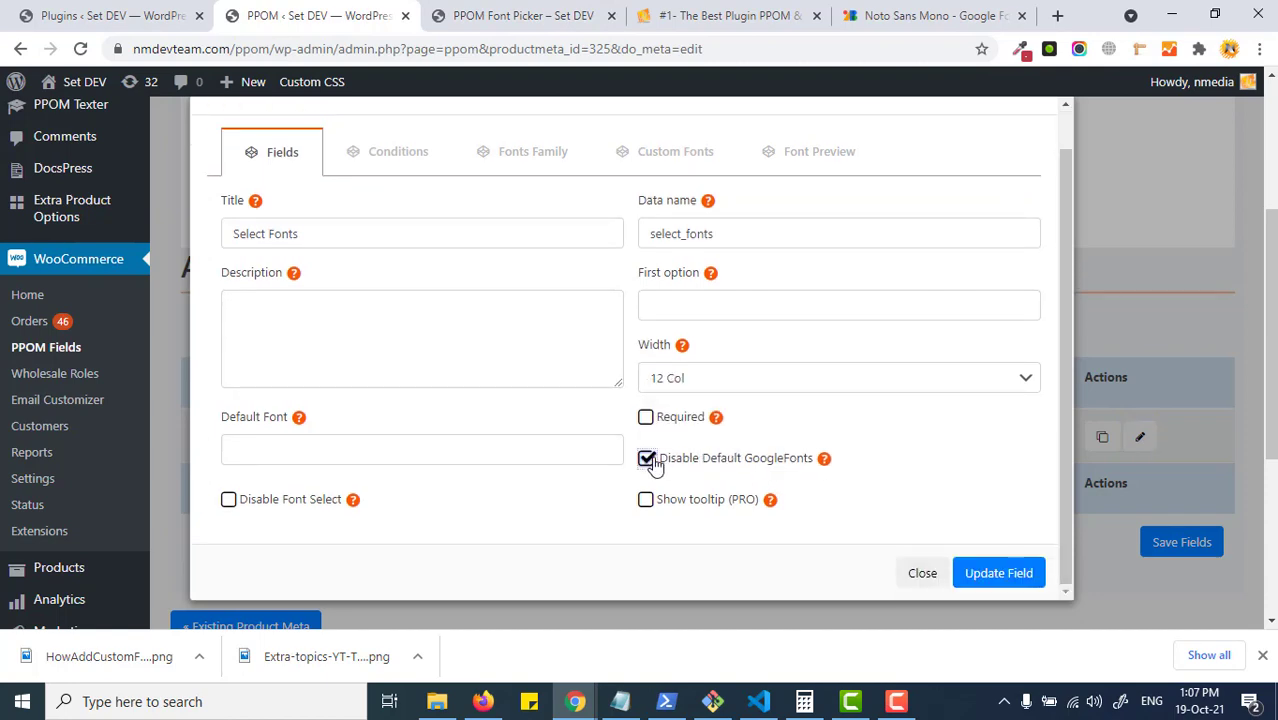
Check the Noto Sans Mono page and the Festive embed link on Google Fonts, and return to the product page.
click(875, 16)
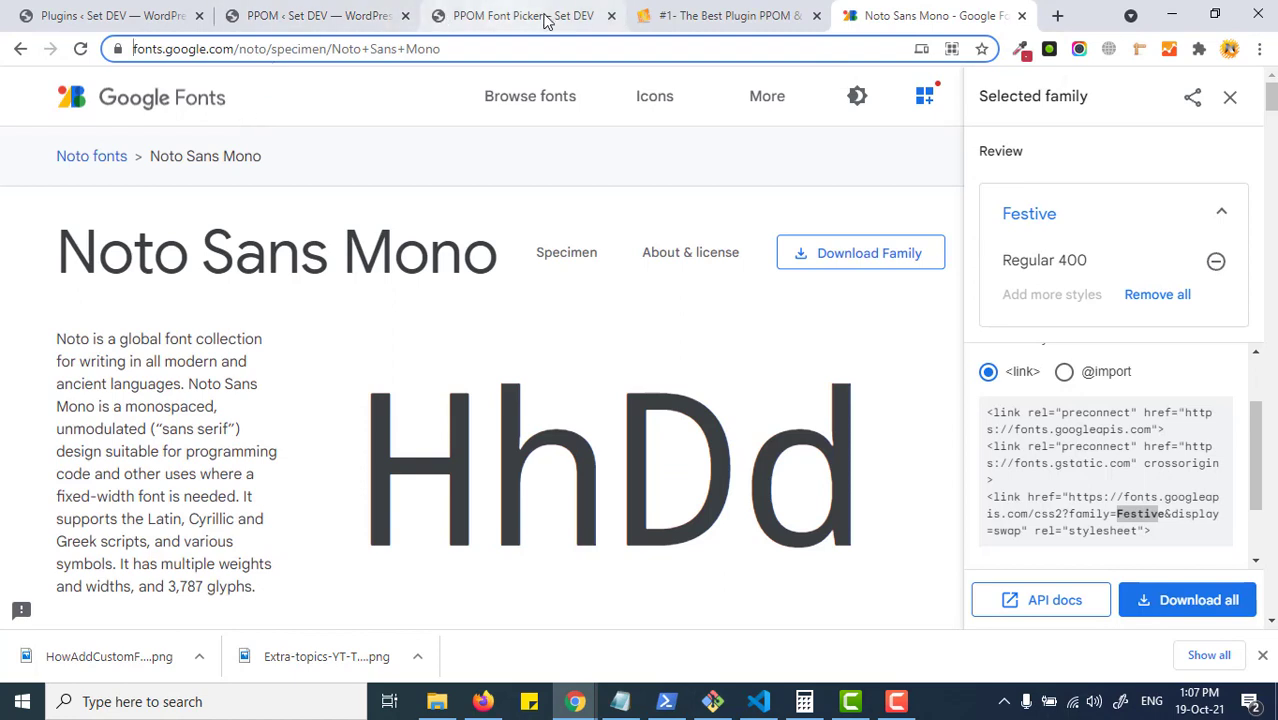
click(1272, 112)
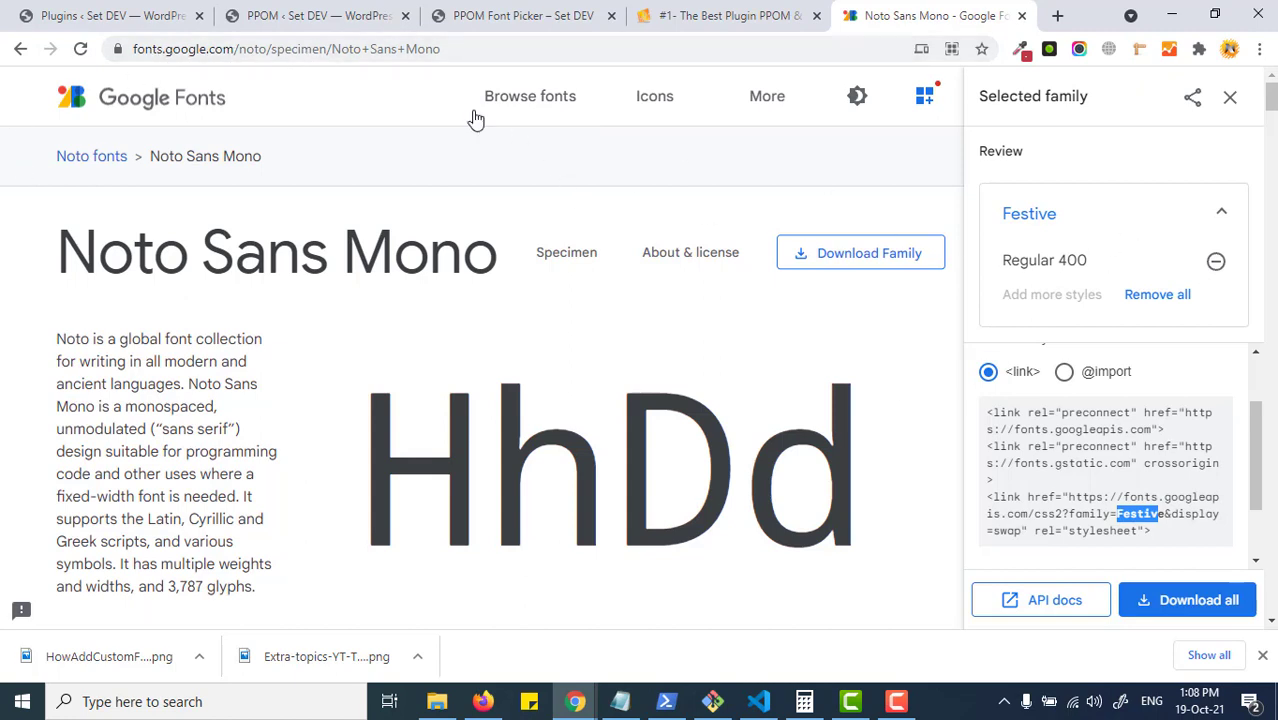
click(510, 18)
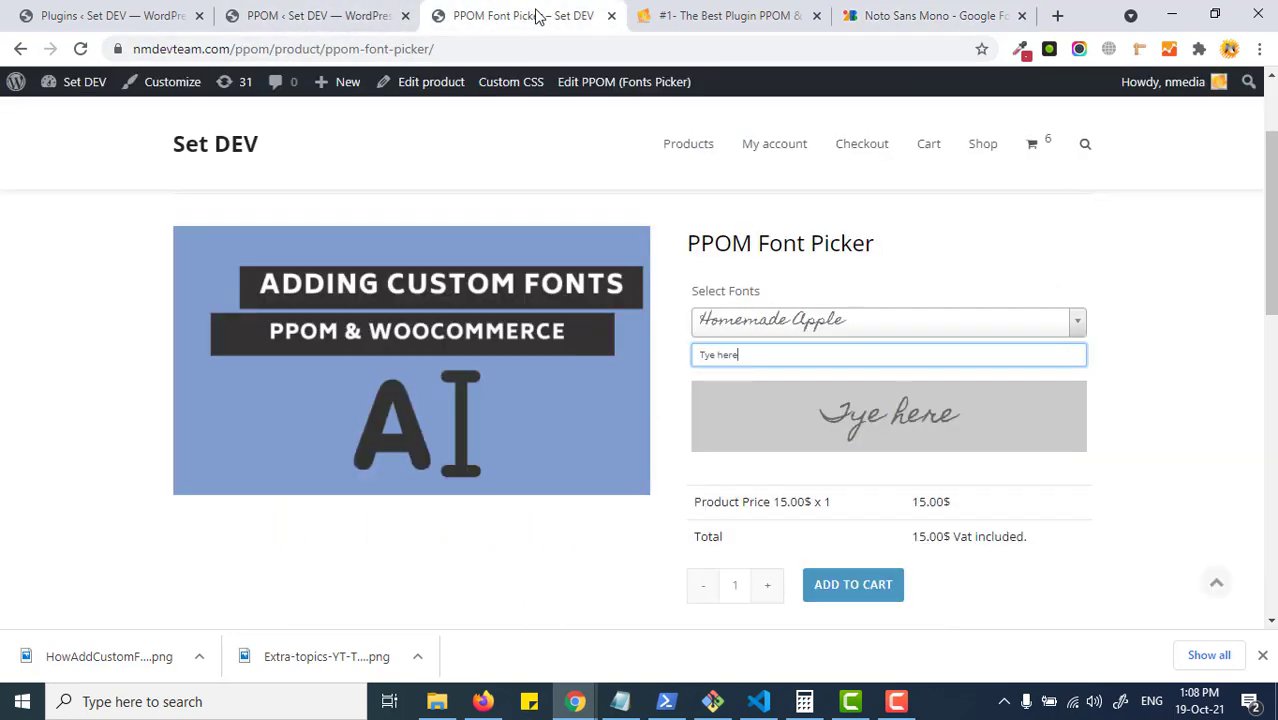
Review the Festive and Noto+Sans+Mono font family entries and the condition settings of the Select Fonts field.
click(285, 18)
click(656, 165)
click(527, 192)
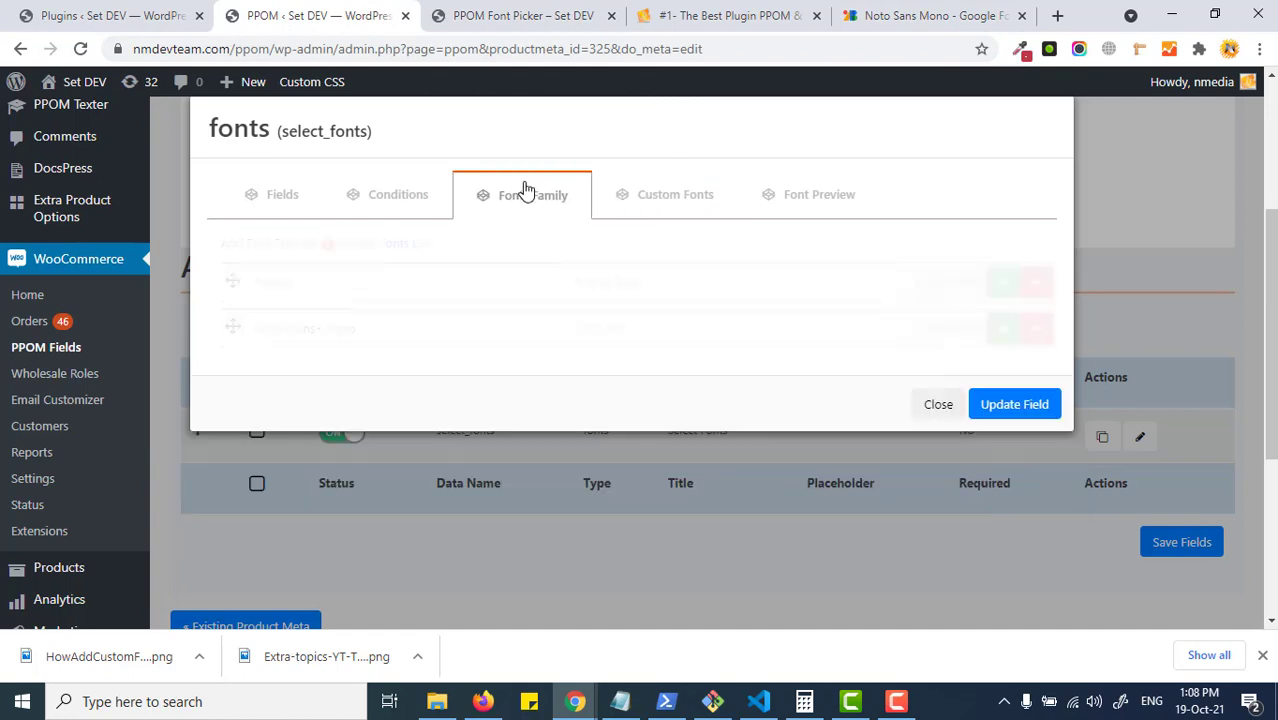
drag(309, 280, 249, 274)
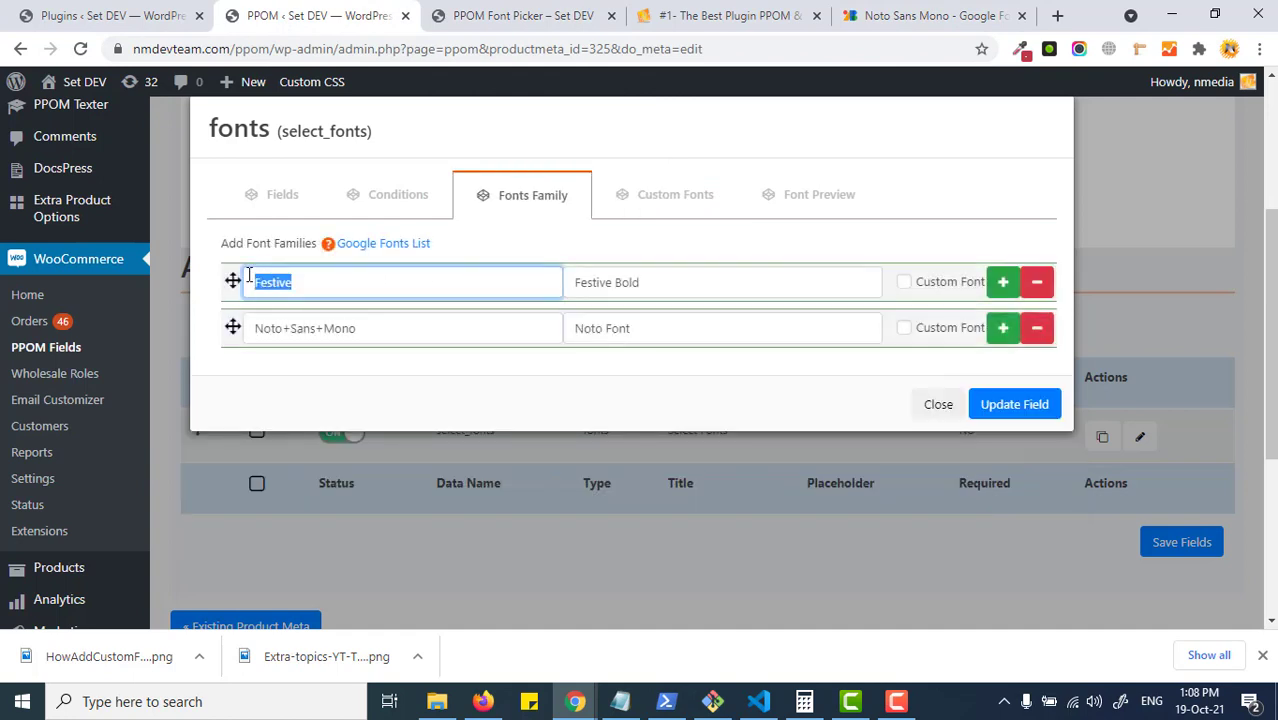
drag(367, 321, 268, 330)
click(370, 287)
click(400, 194)
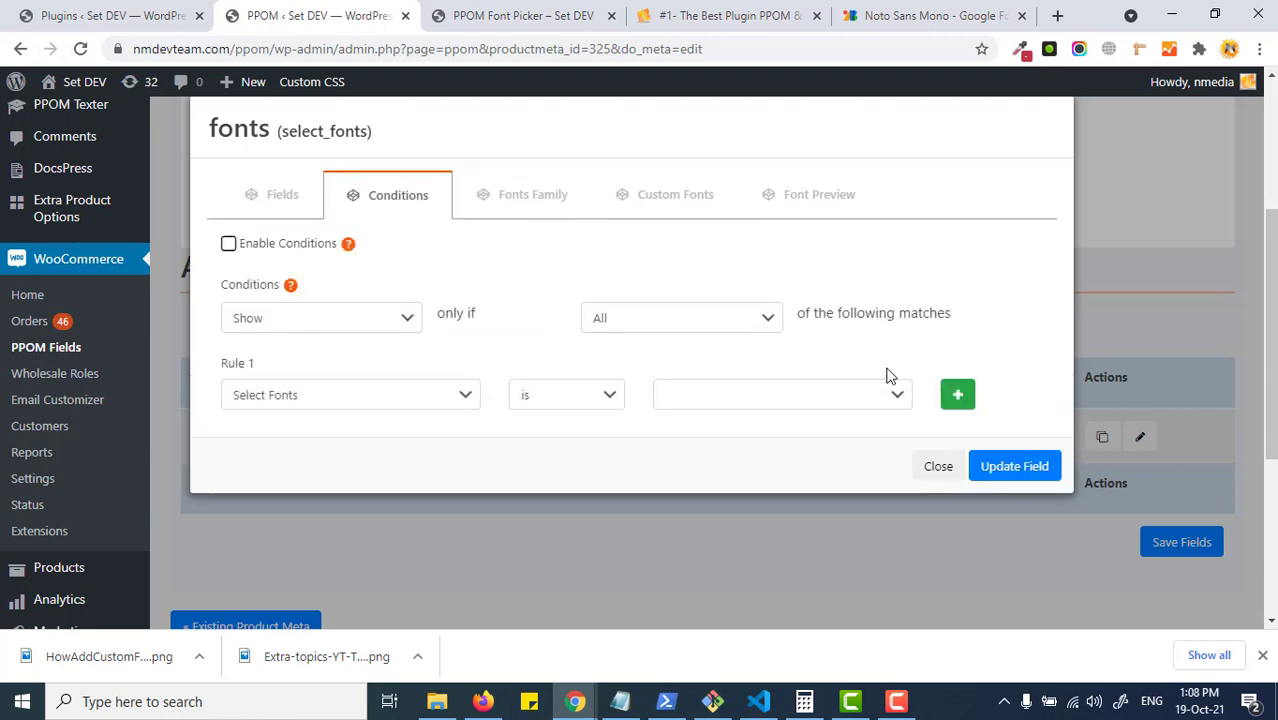
scroll(884, 374, down, 2)
Update the Select Fonts field with the default Google fonts disabled and save the meta group's fields.
click(300, 196)
scroll(748, 334, down, 1)
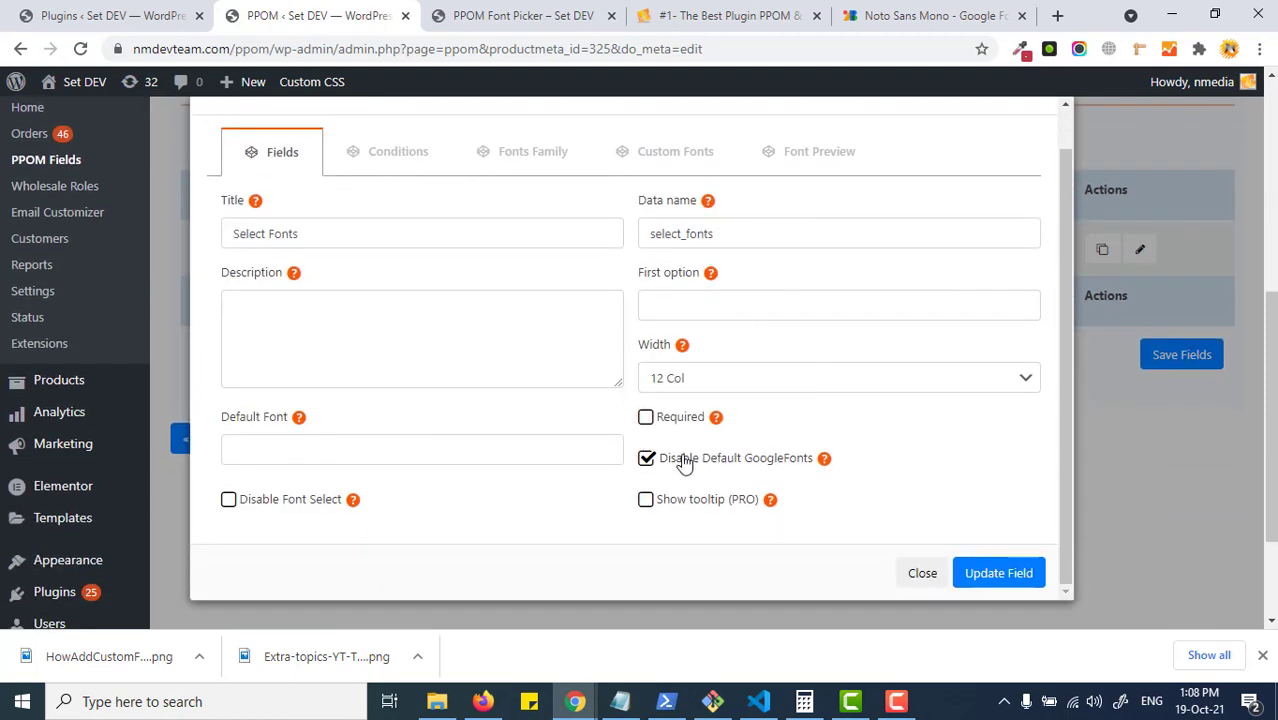
click(1008, 572)
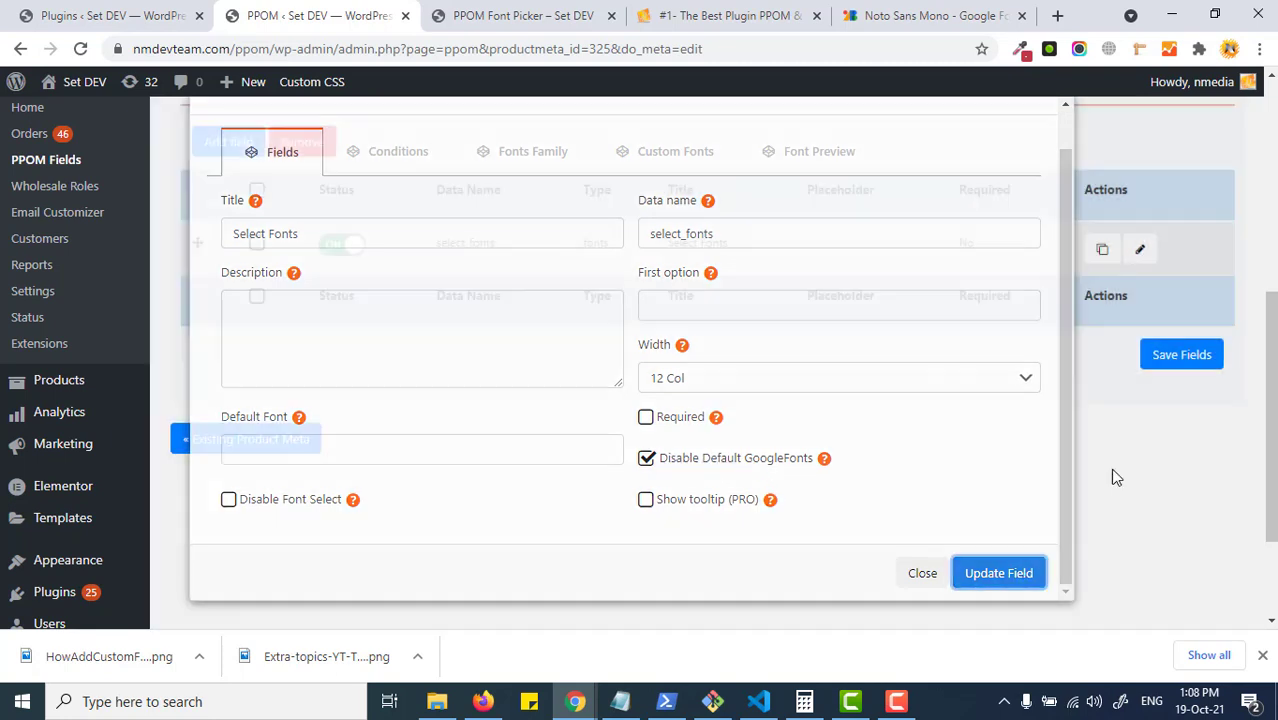
click(1181, 354)
Reload the product page, choose the Festive Bold font and enter "Jayd" as the preview text.
click(570, 24)
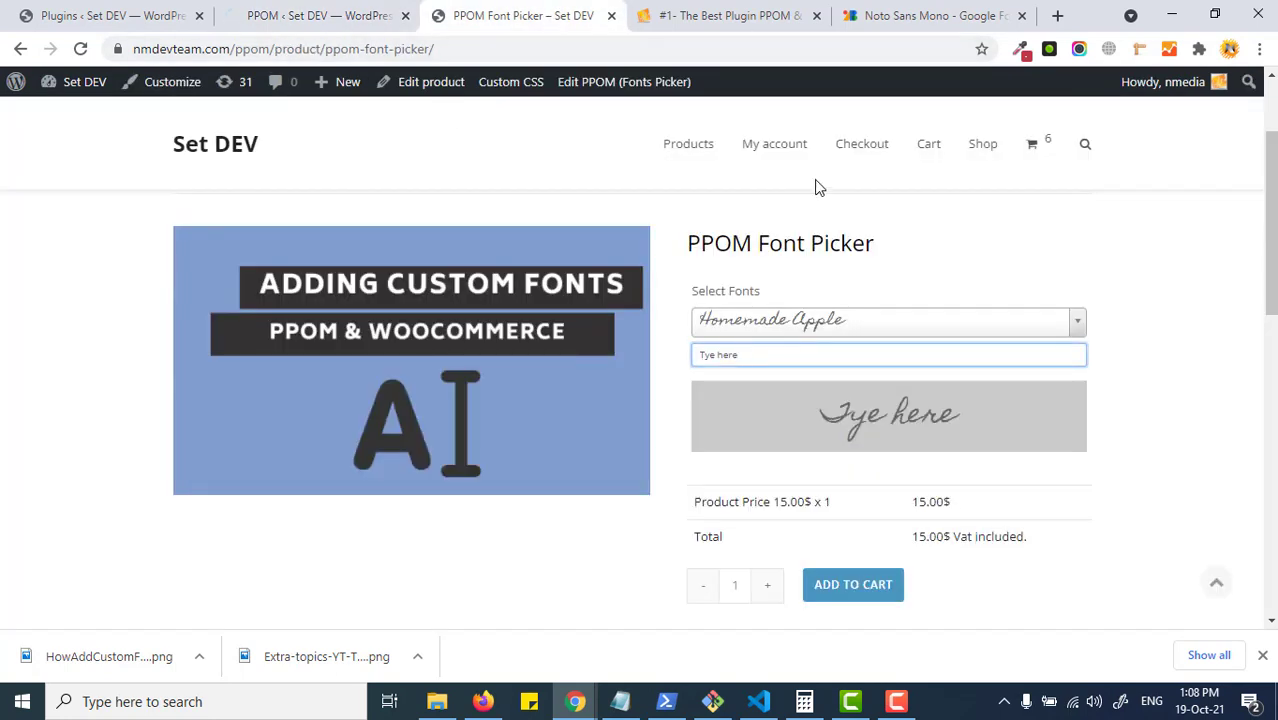
click(81, 50)
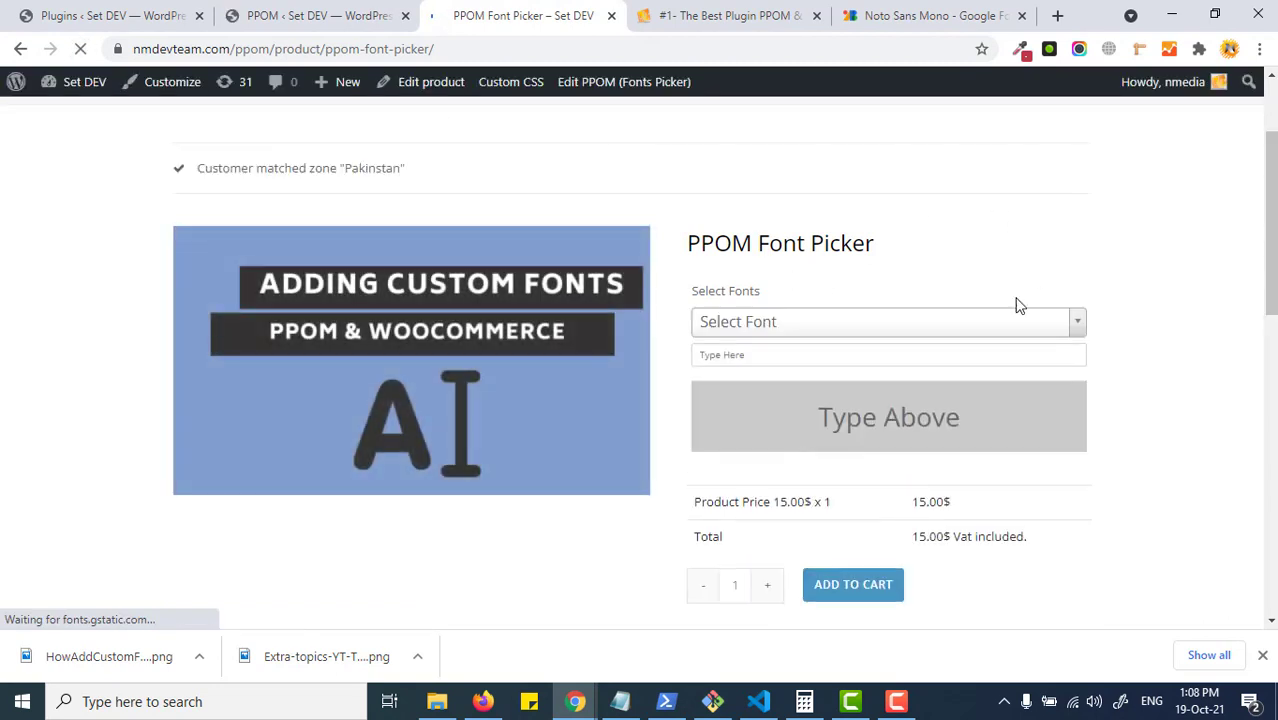
click(992, 322)
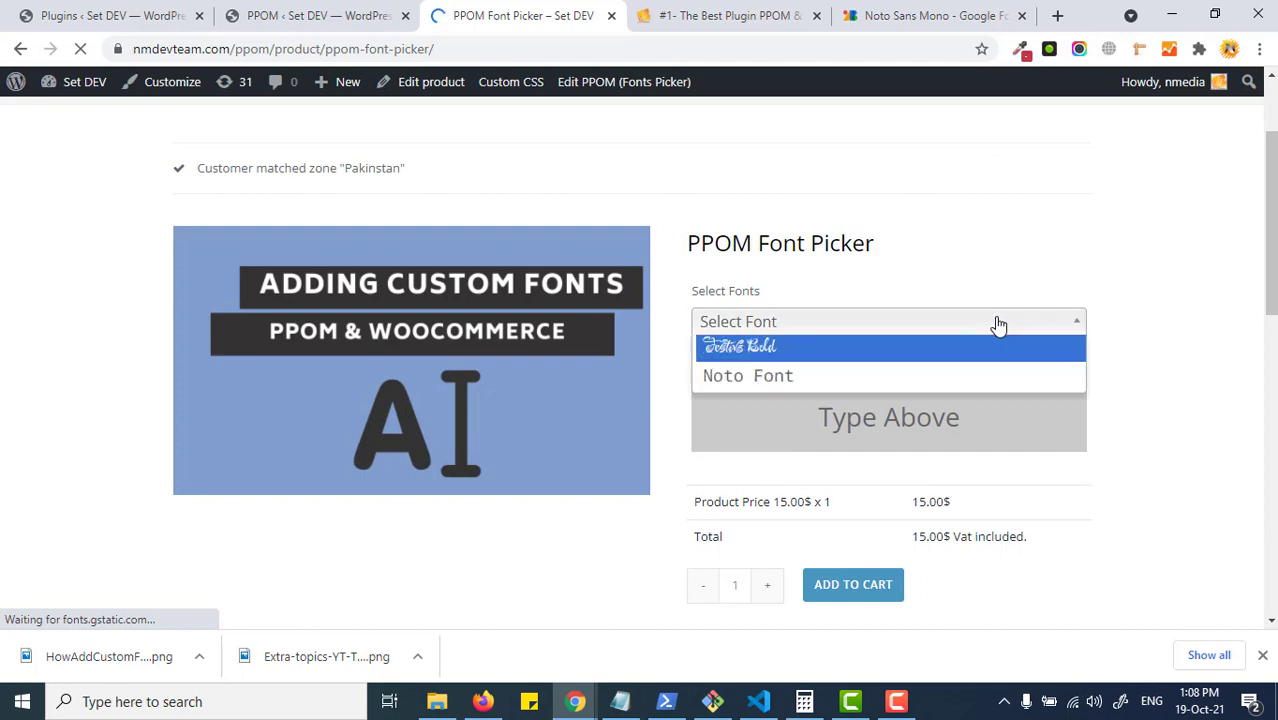
click(805, 348)
click(813, 356)
text(Jayd)
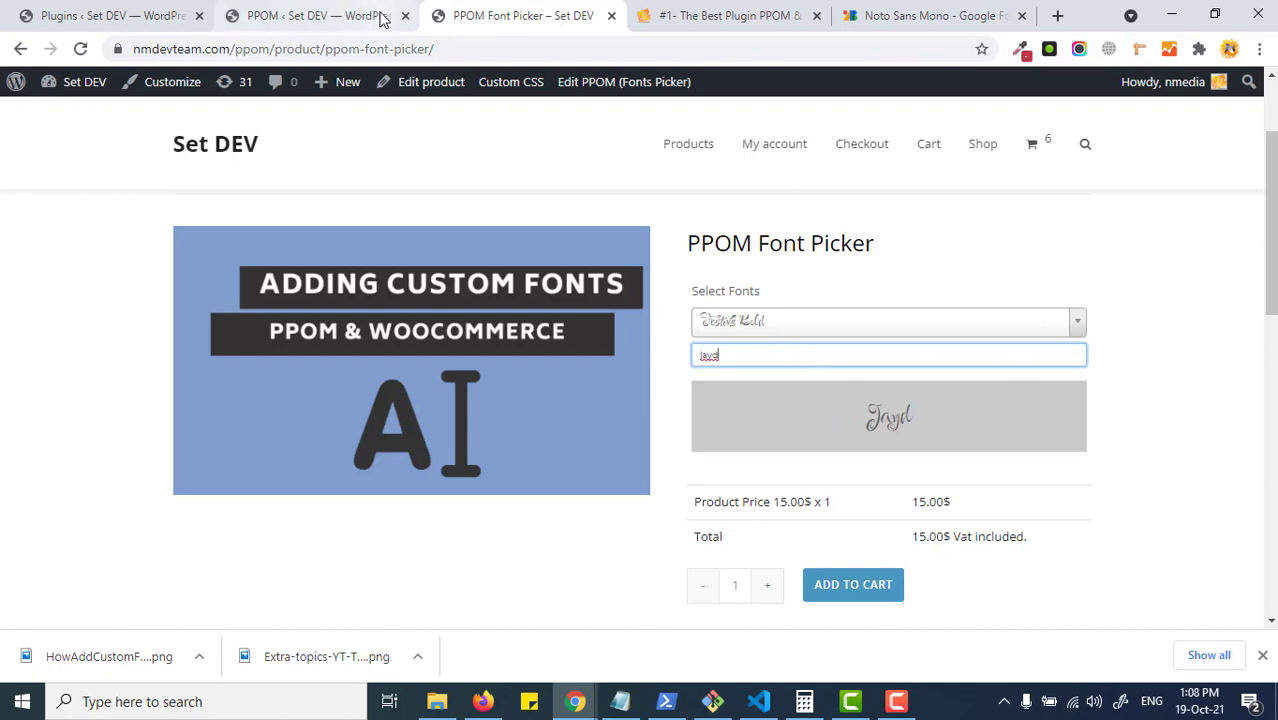
click(380, 17)
click(518, 17)
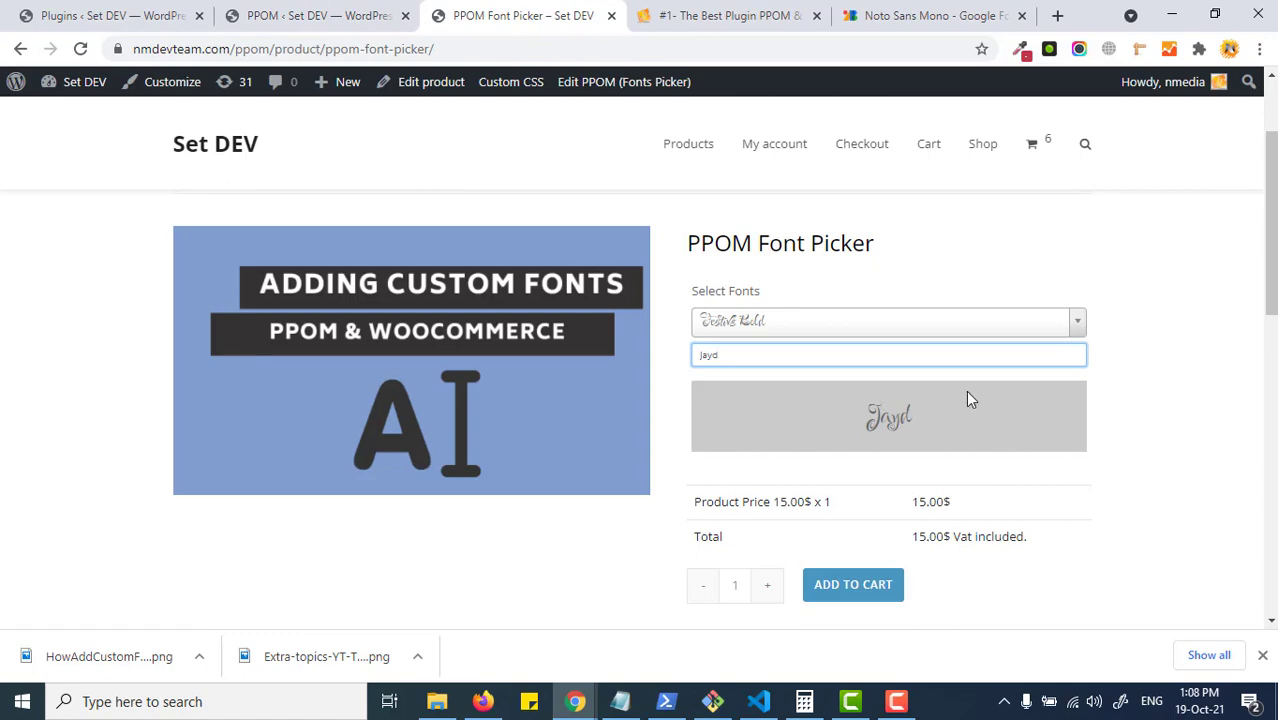
Set the font preview's BG color to #ccf in the Select Fonts field of the Fonts Picker meta group.
click(318, 17)
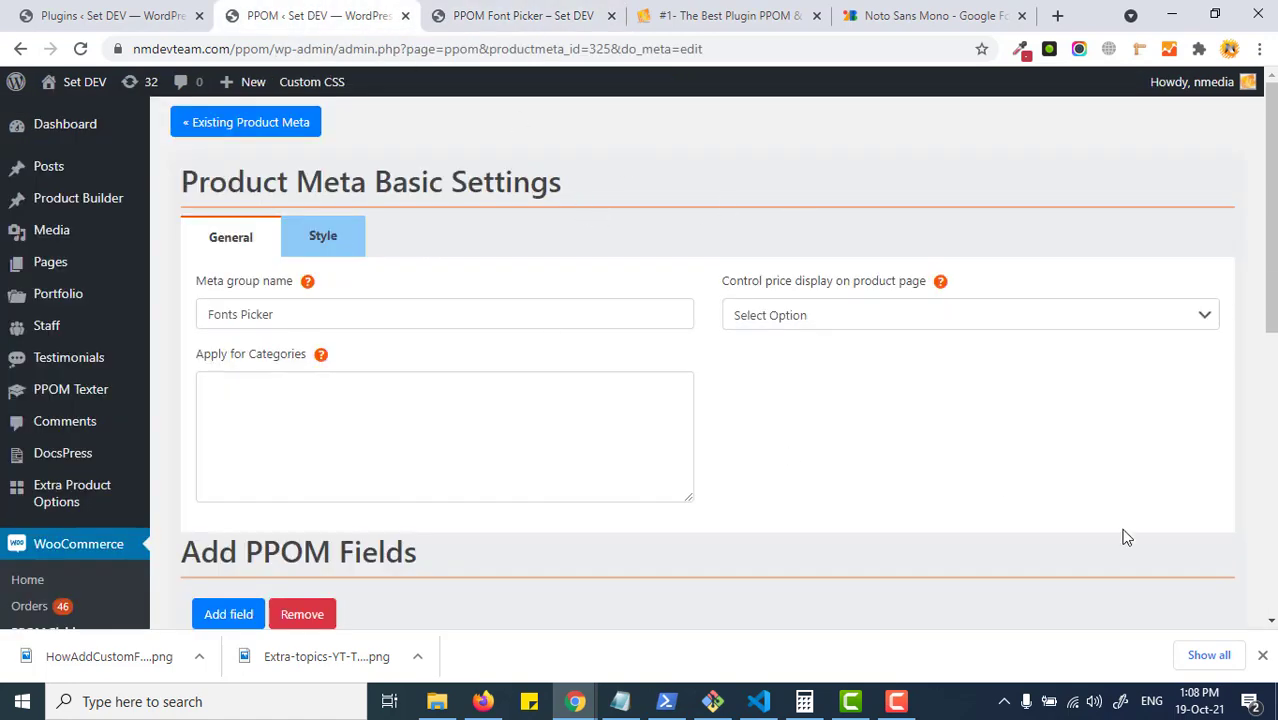
scroll(1125, 530, down, 3)
click(1139, 440)
click(815, 196)
click(290, 272)
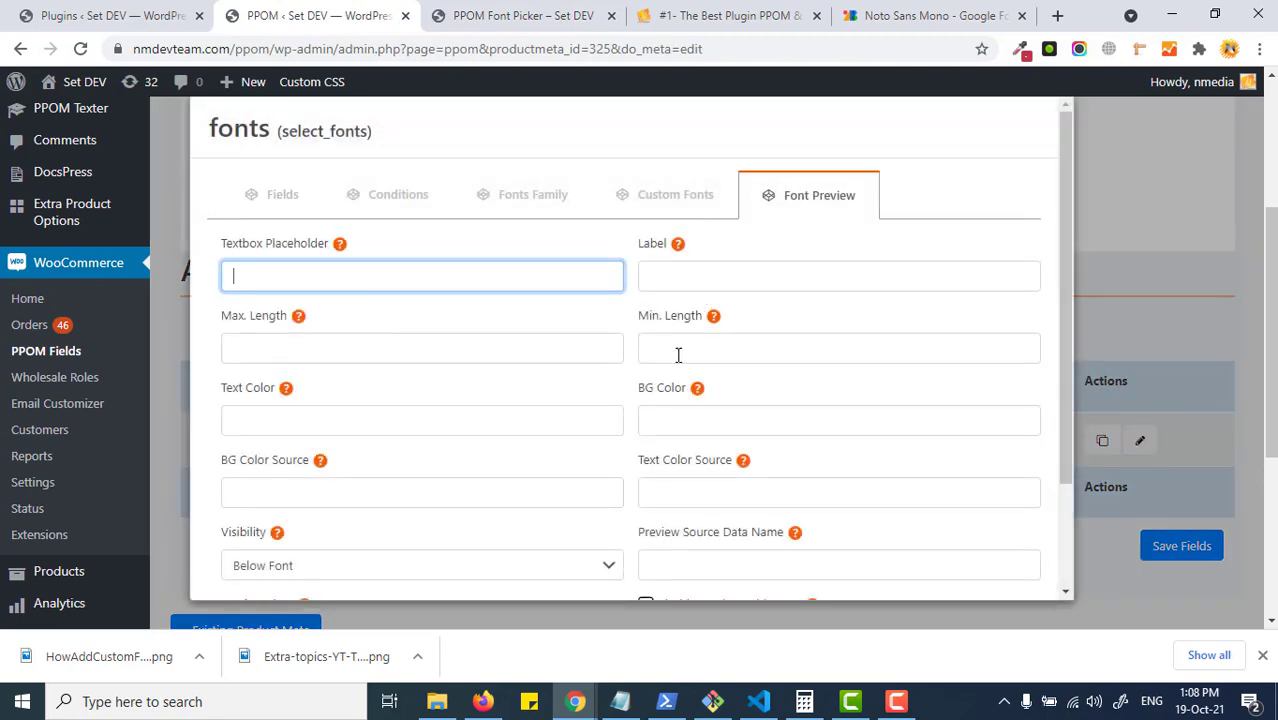
key(ctrl+Tab)
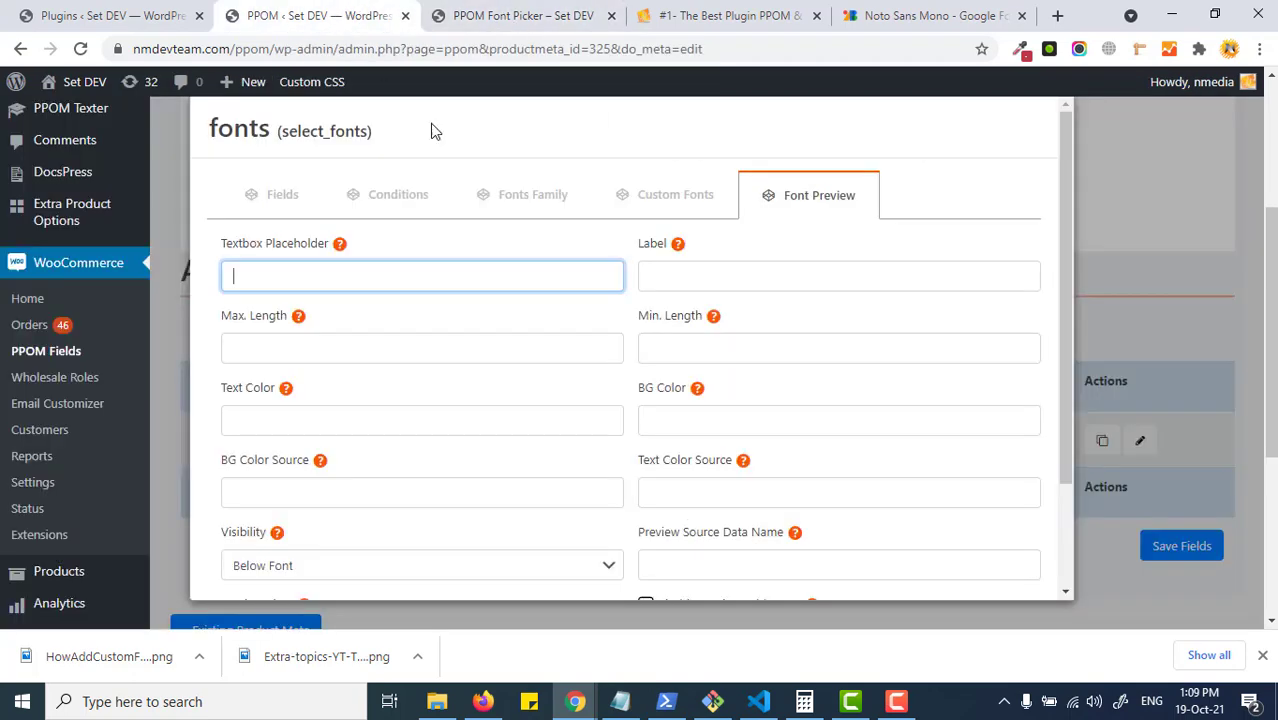
click(350, 17)
click(695, 420)
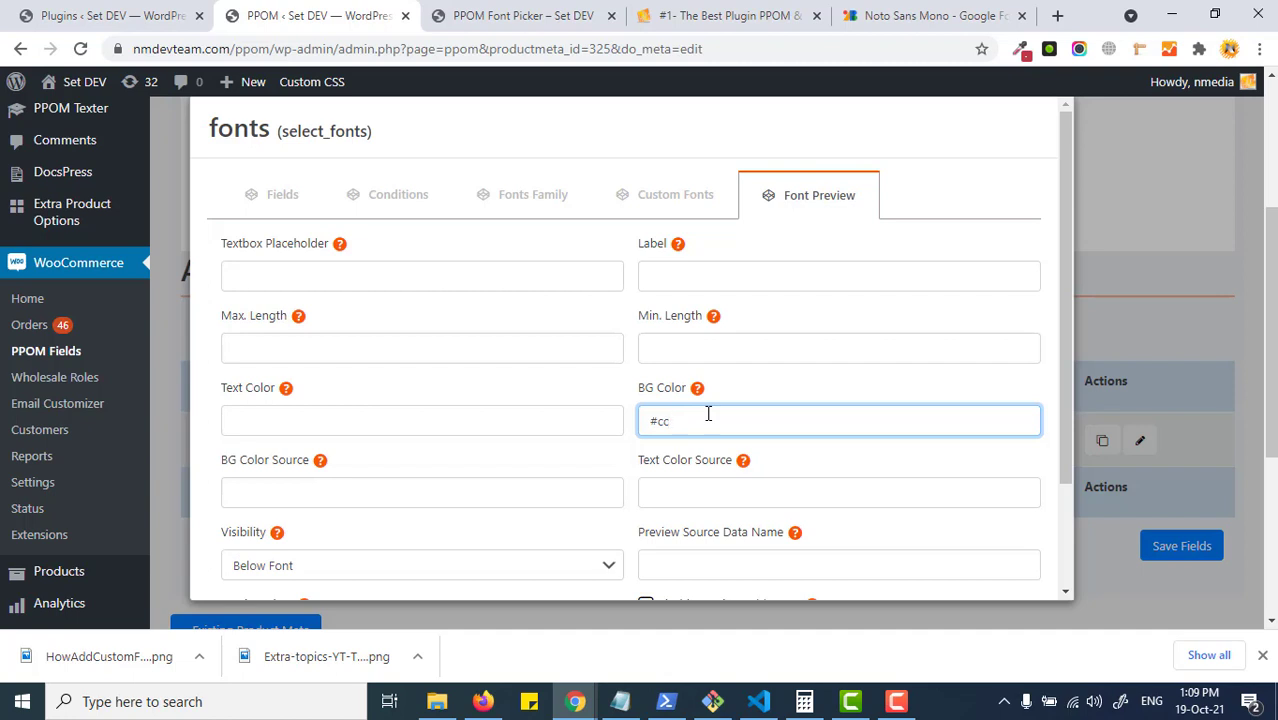
Update the Select Fonts field with the new preview background and save the meta group's fields.
scroll(716, 423, down, 2)
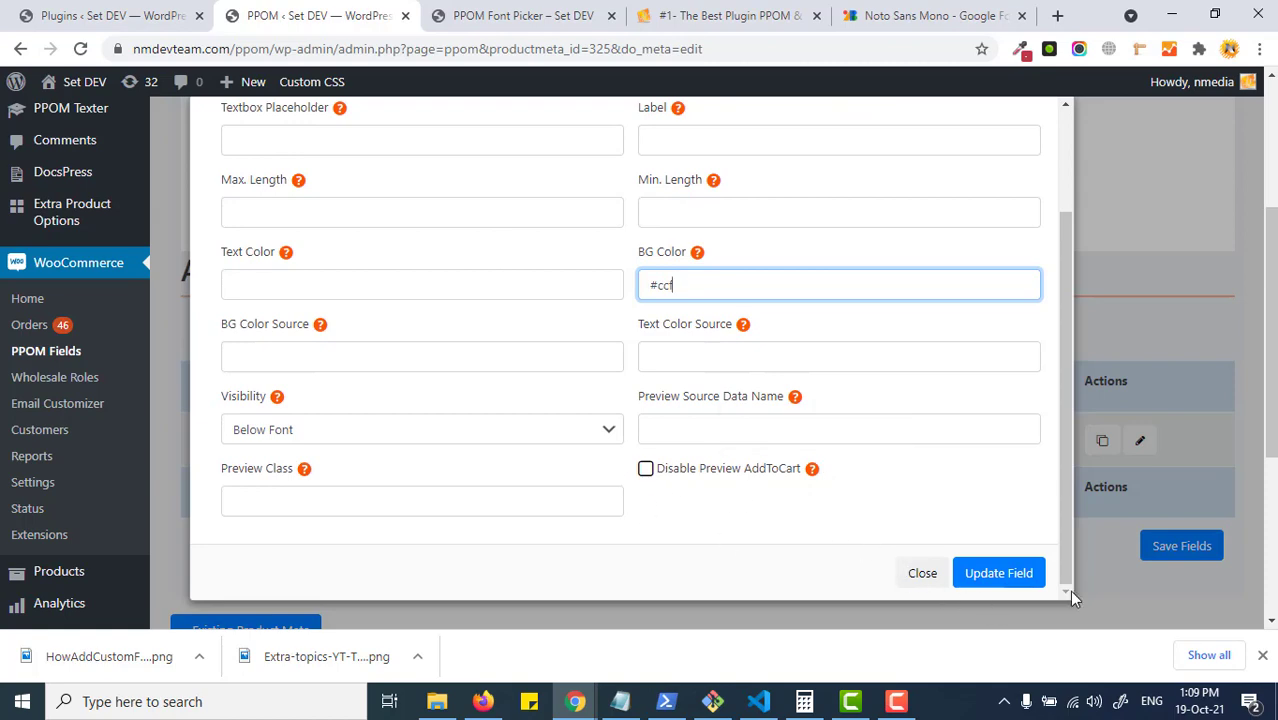
click(998, 572)
click(1172, 553)
Reload the product page and examine the font preview box's background and placeholder text.
click(520, 15)
click(80, 48)
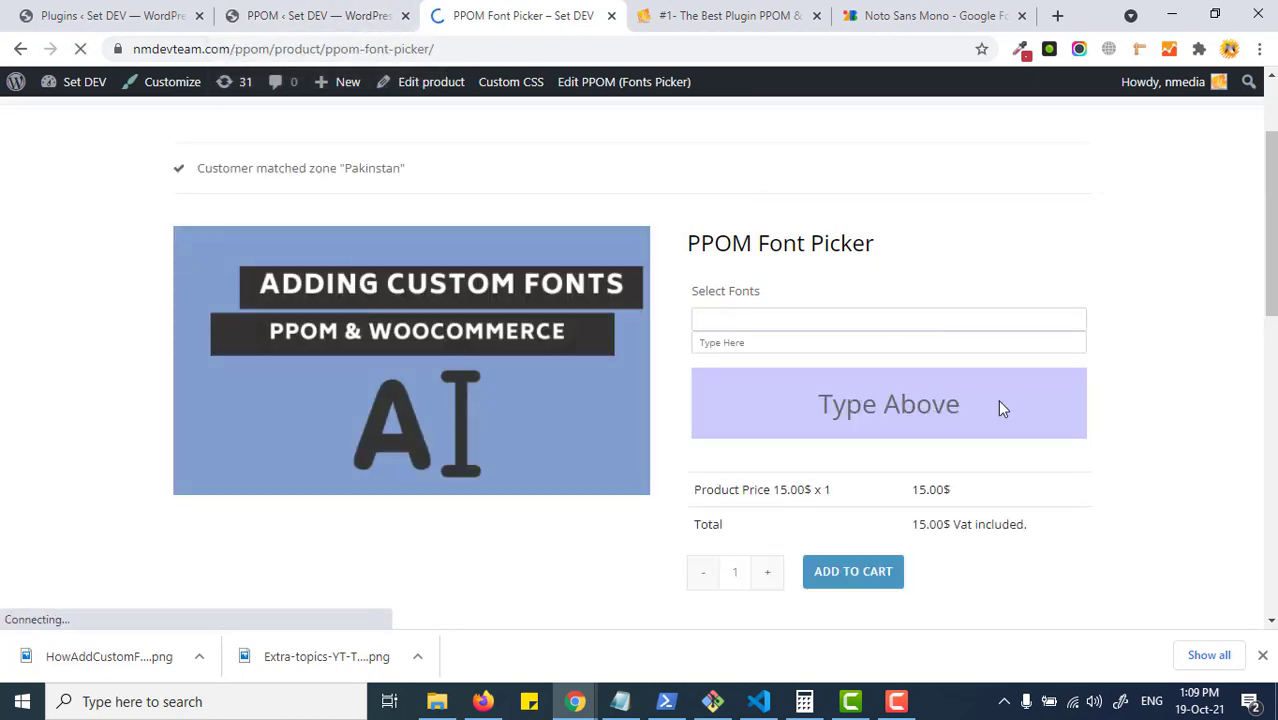
triple_click(875, 418)
click(904, 416)
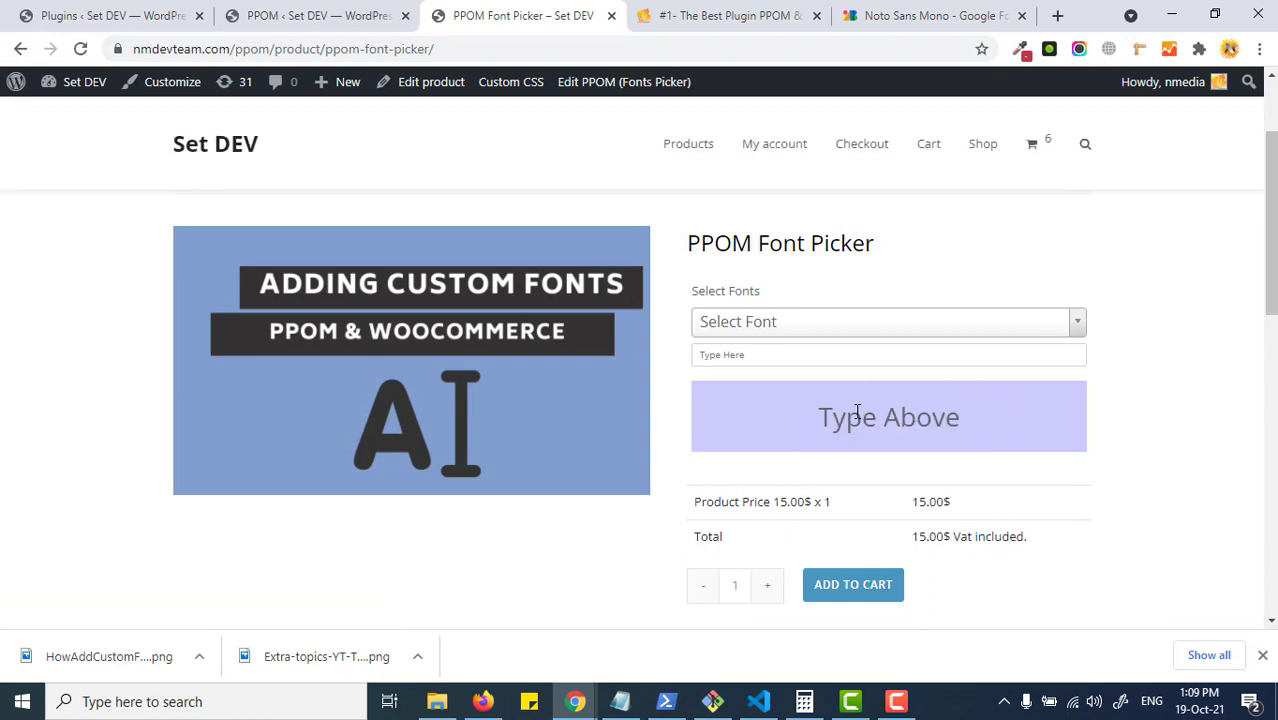
drag(820, 416, 976, 426)
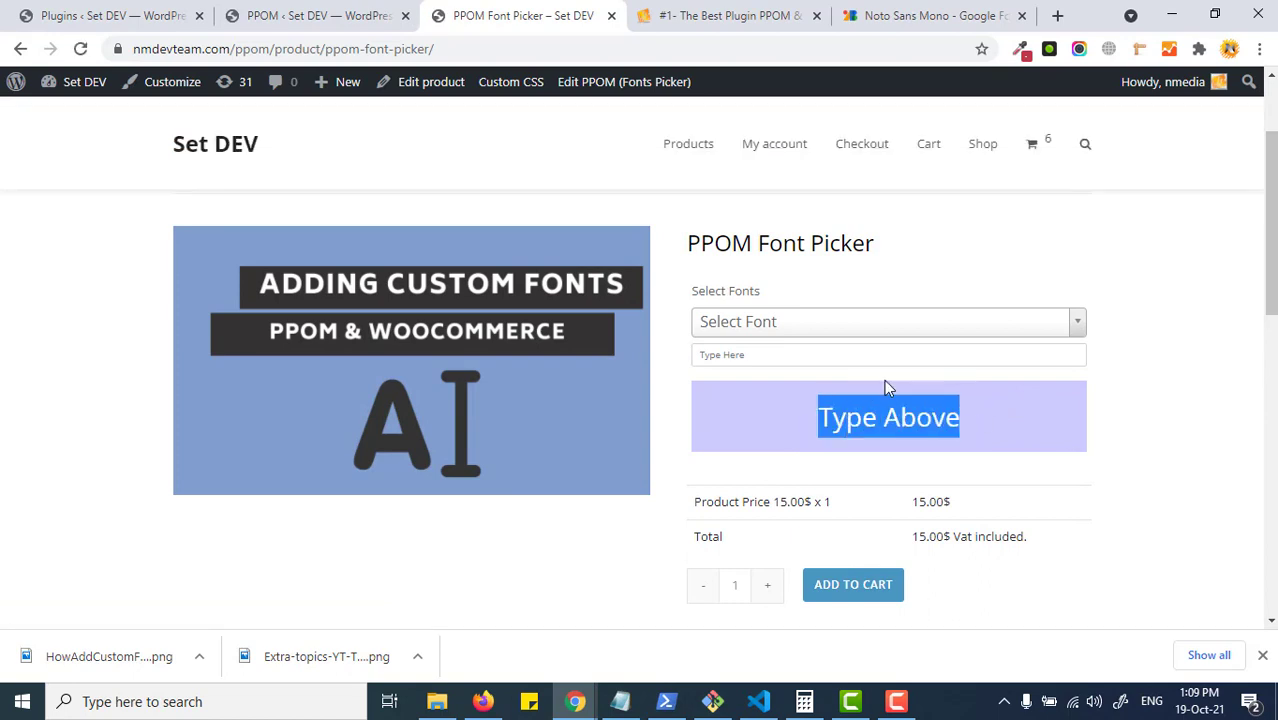
Open the Select Fonts field for editing in the meta group and show its custom fonts settings.
click(348, 27)
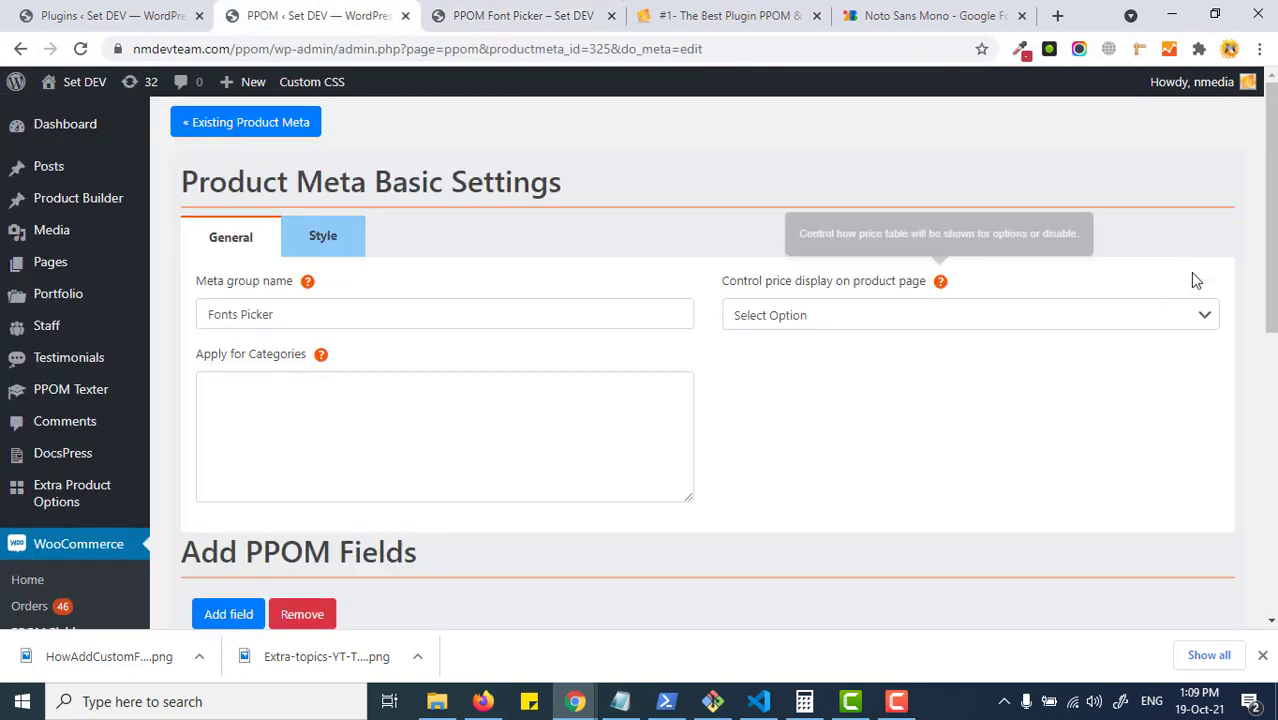
drag(1274, 237, 1153, 385)
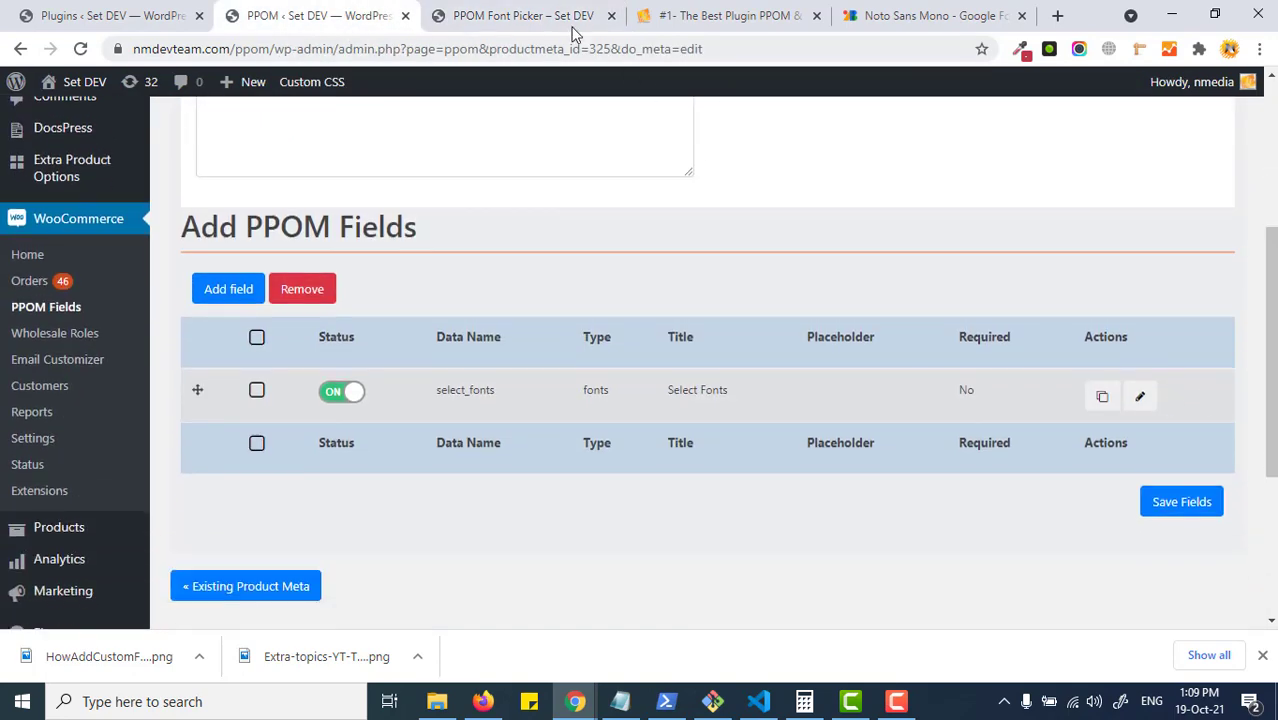
click(1142, 398)
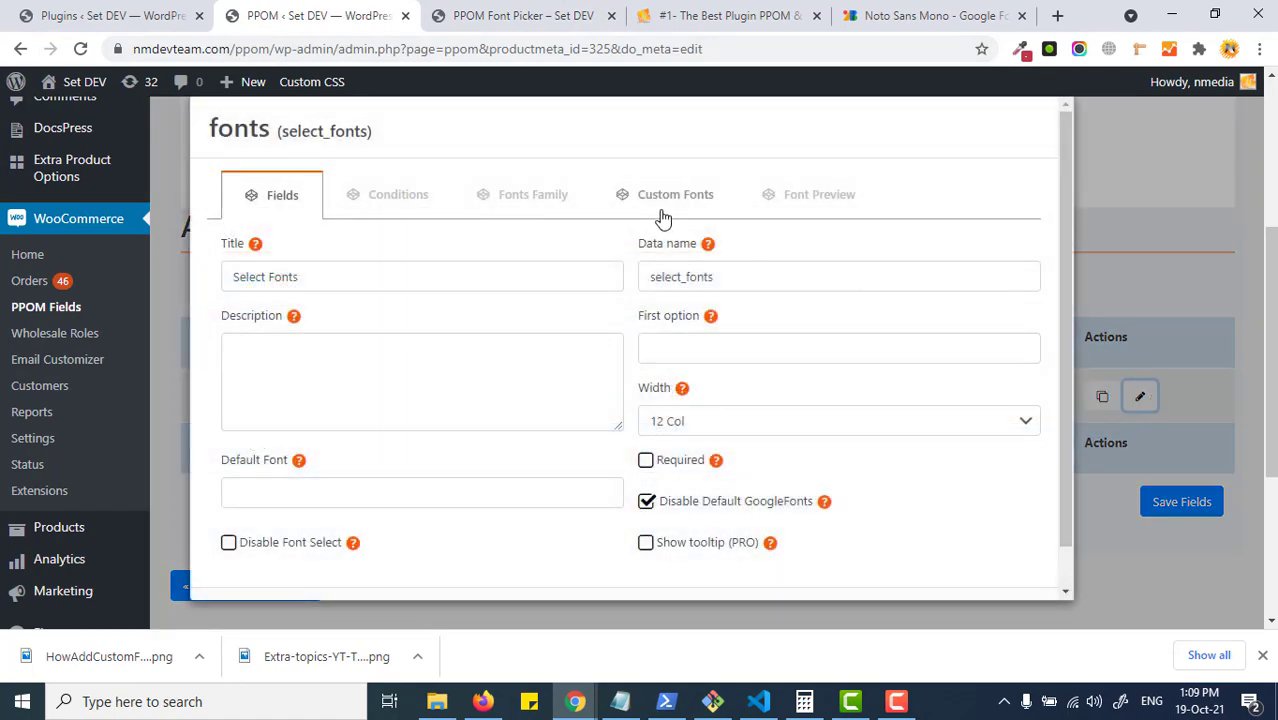
mouse_move(1059, 229)
mouse_down()
mouse_move(1065, 282)
mouse_move(1072, 213)
mouse_up()
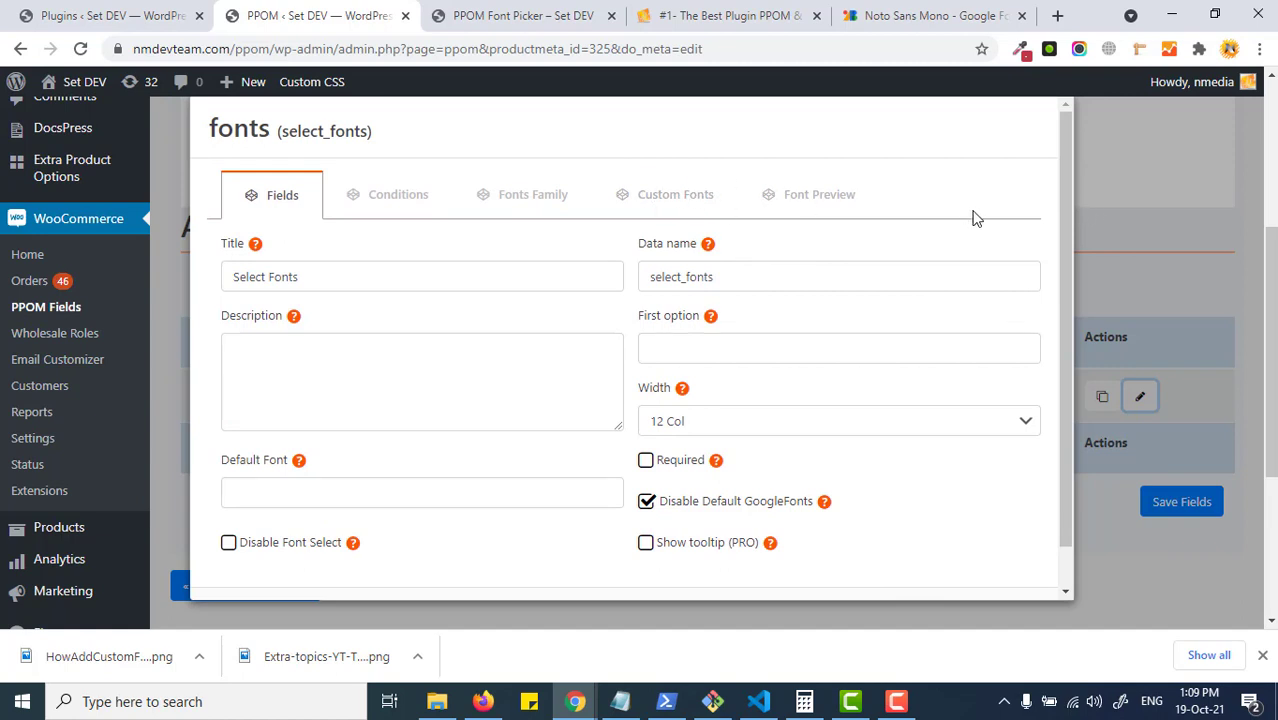
scroll(736, 240, up, 2)
click(690, 200)
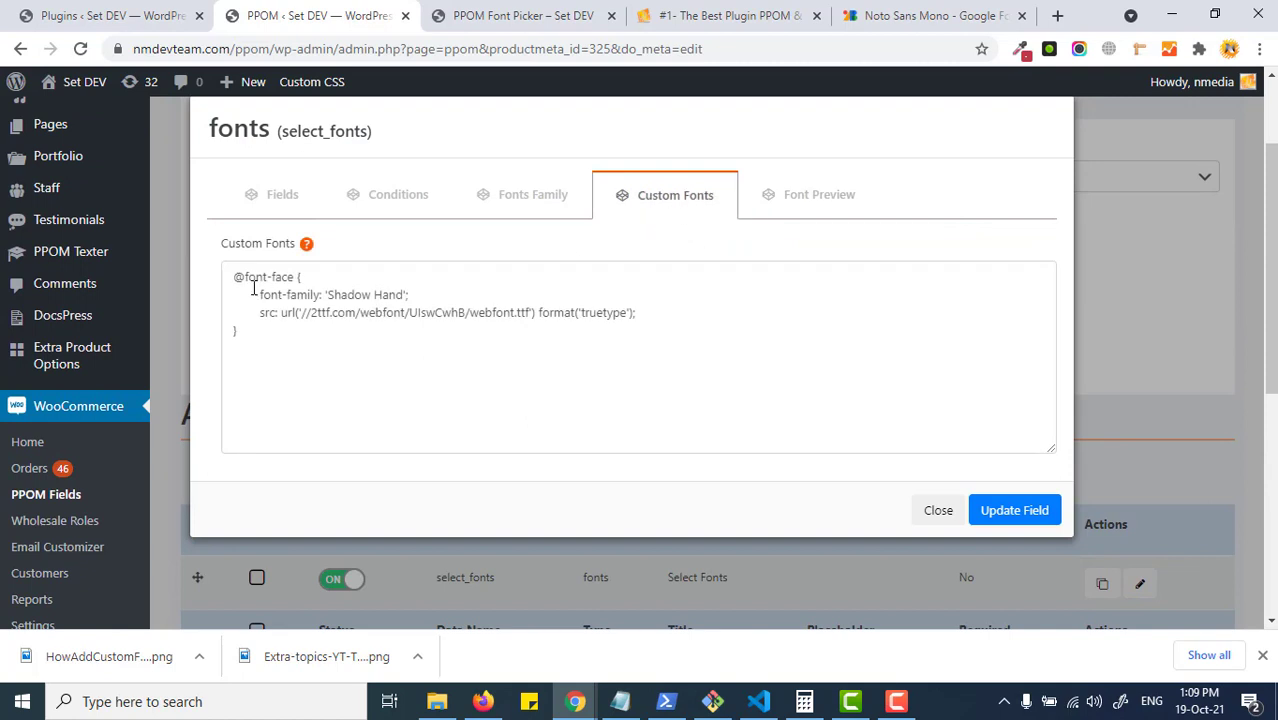
drag(235, 280, 656, 319)
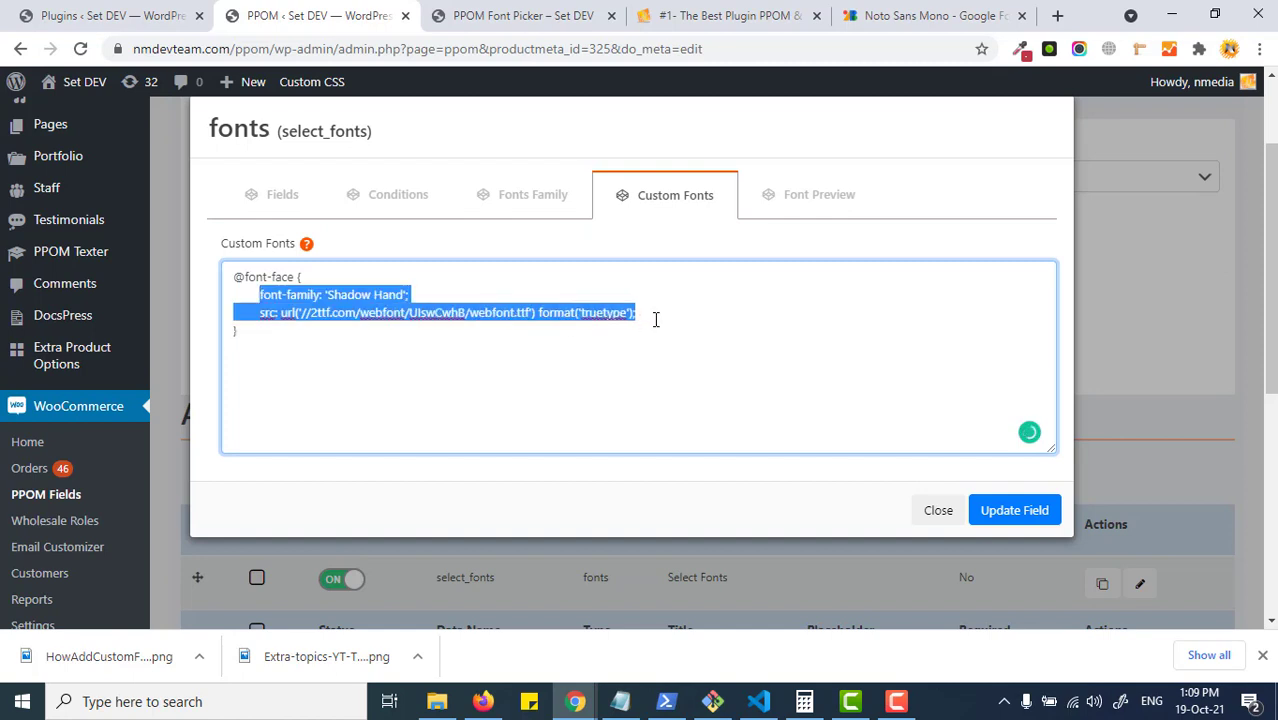
key(Down)
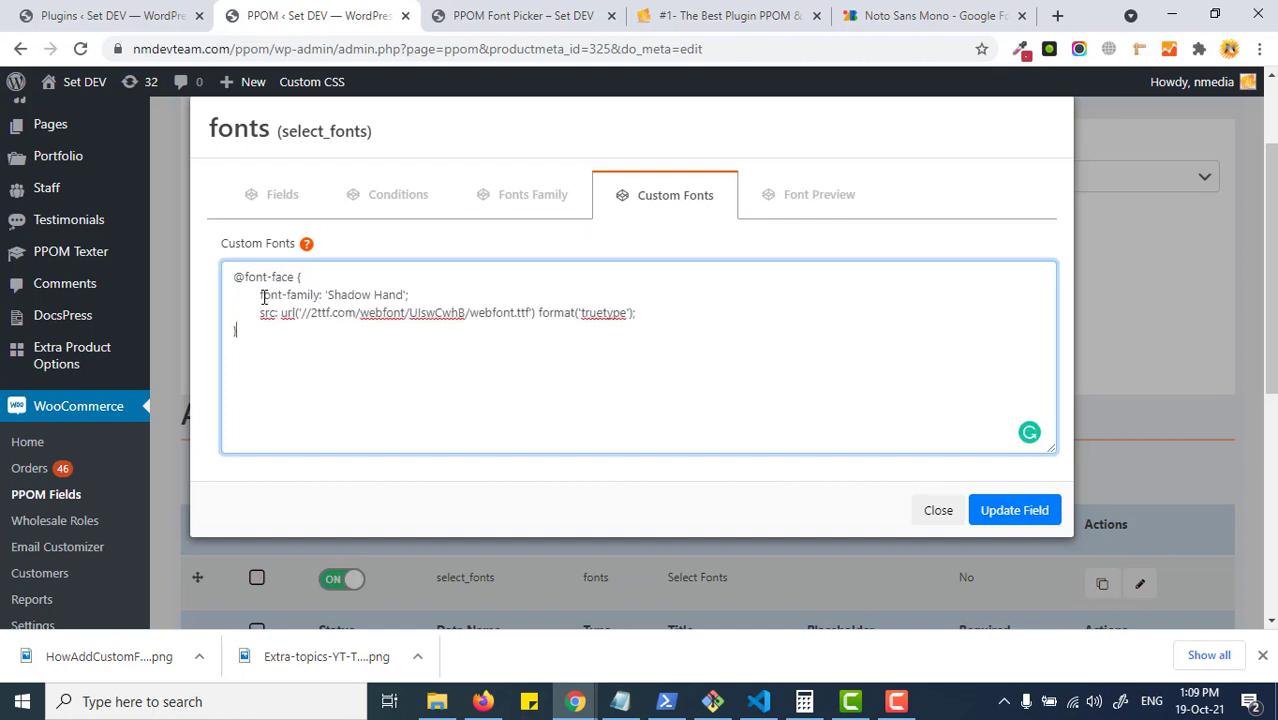
drag(263, 297, 641, 313)
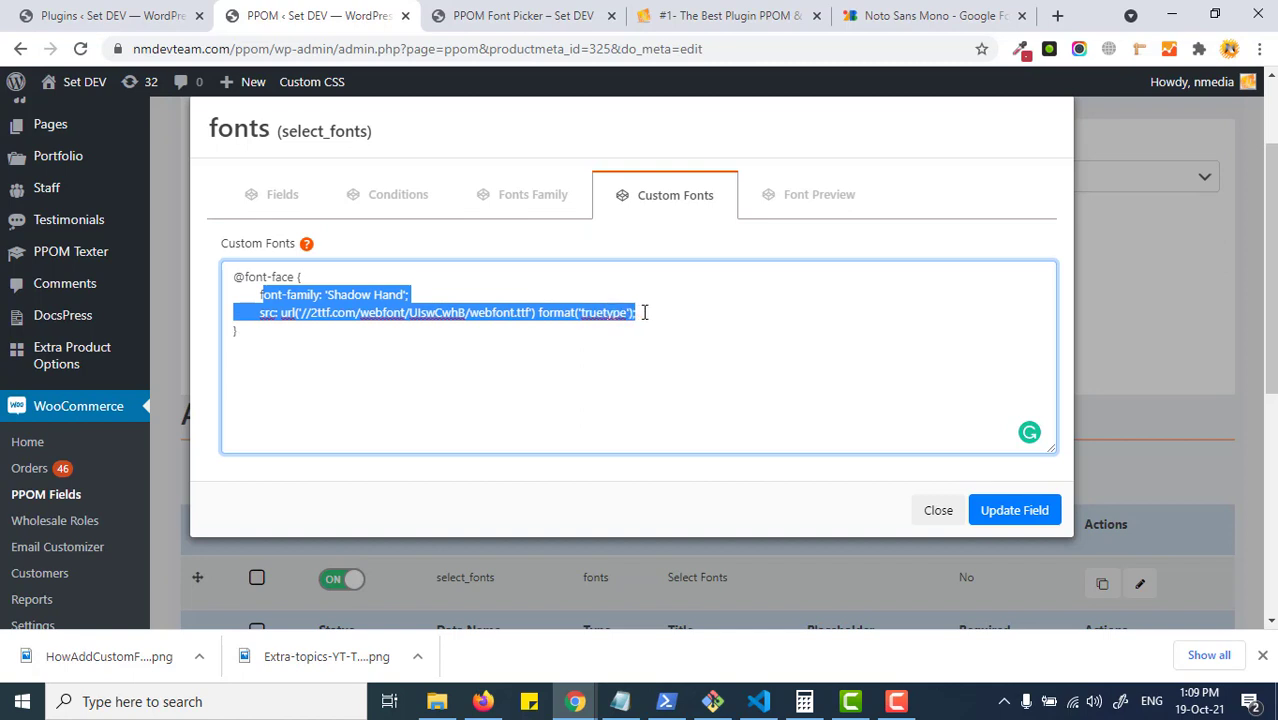
click(644, 313)
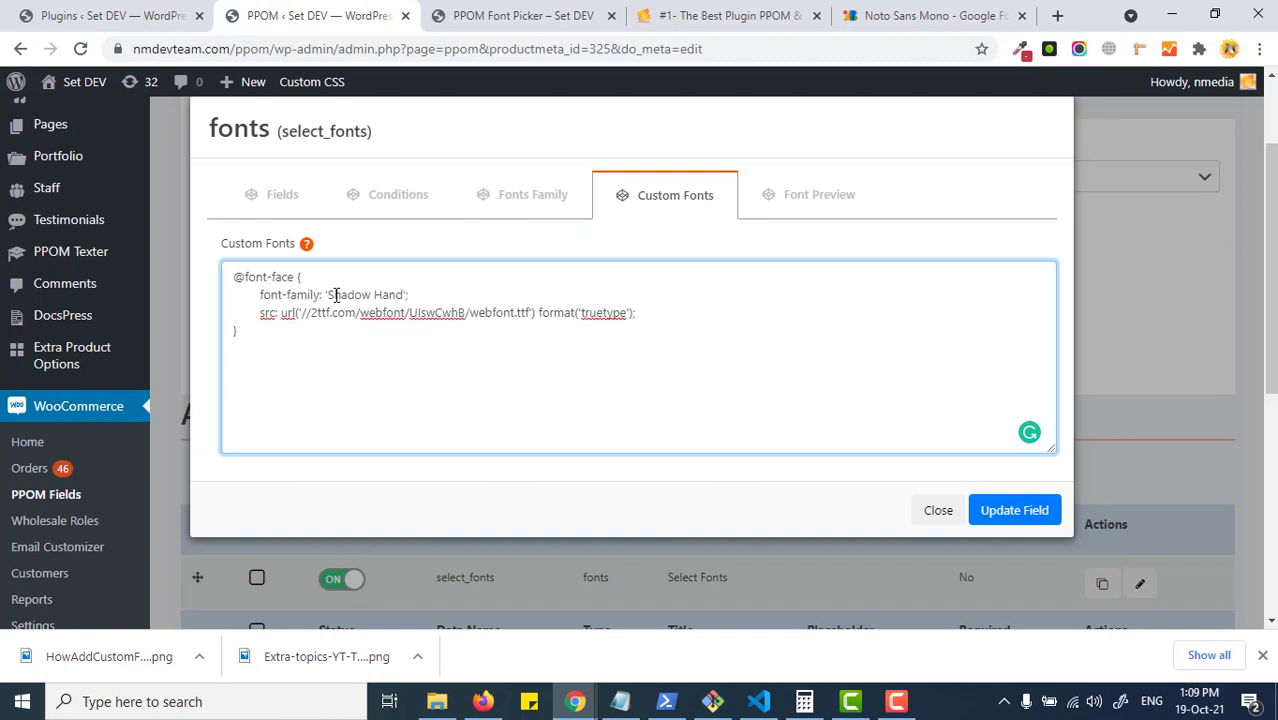
drag(331, 294, 399, 294)
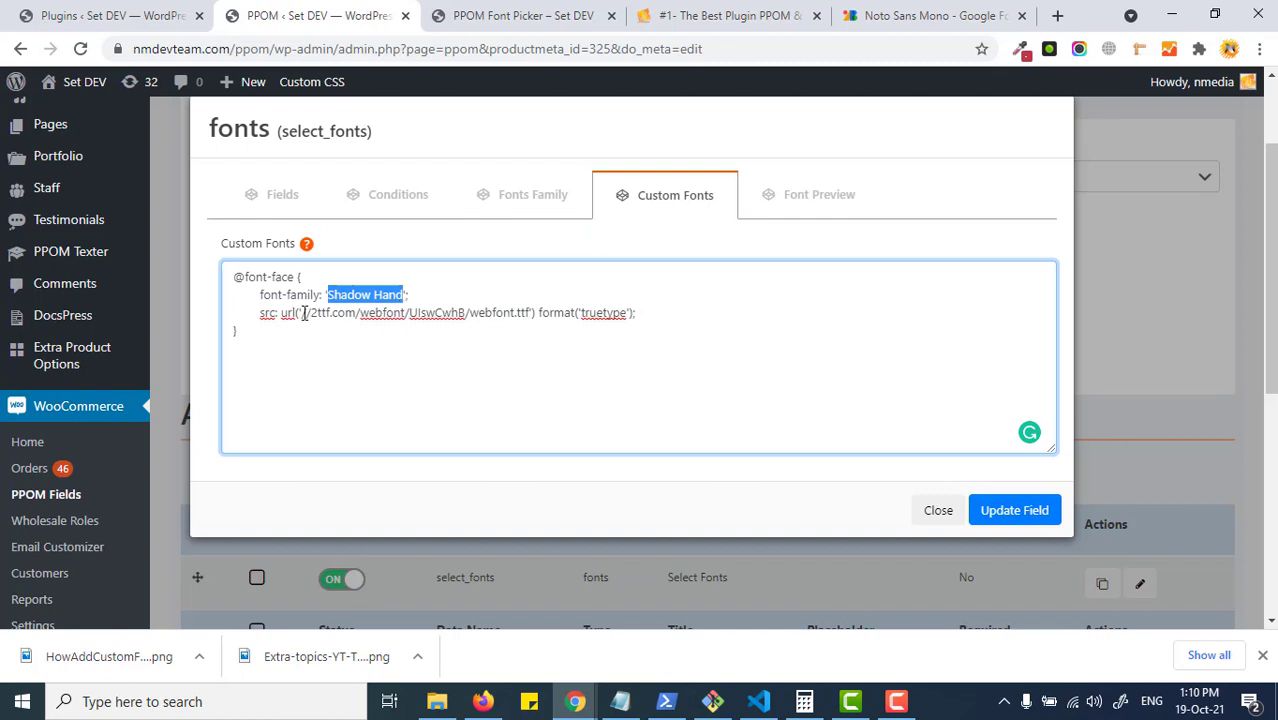
drag(302, 313, 522, 312)
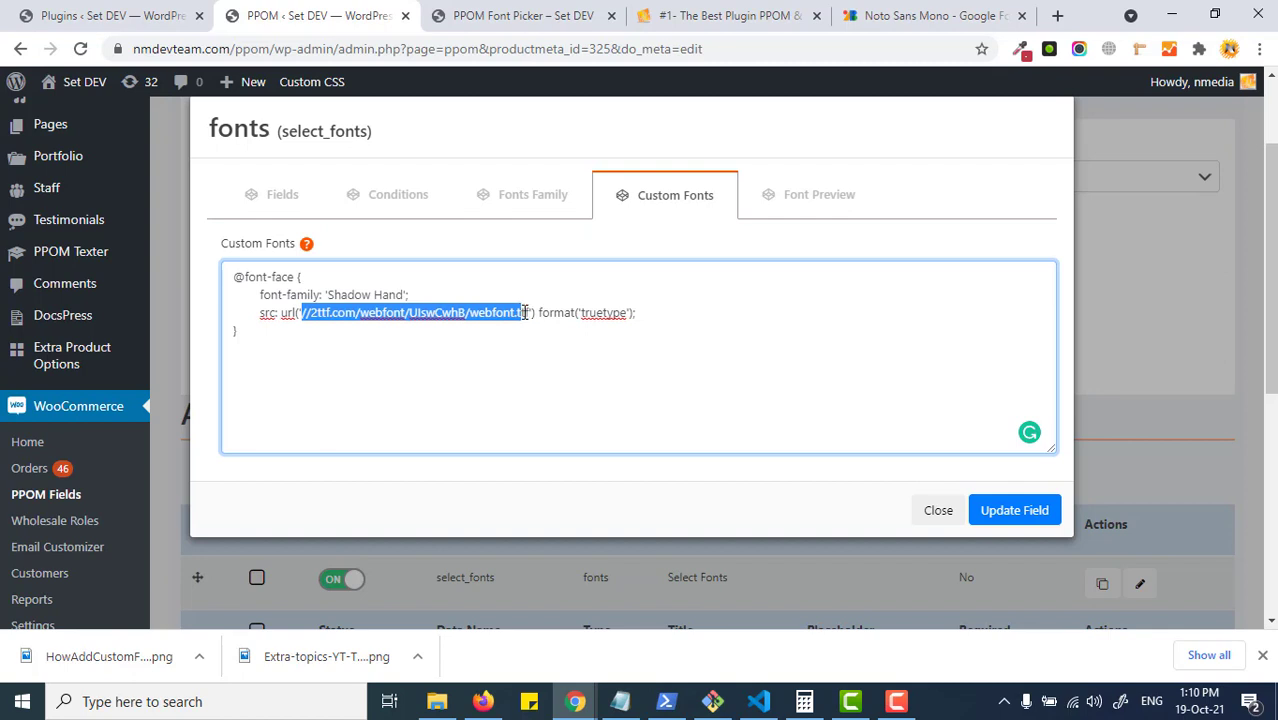
drag(523, 313, 506, 313)
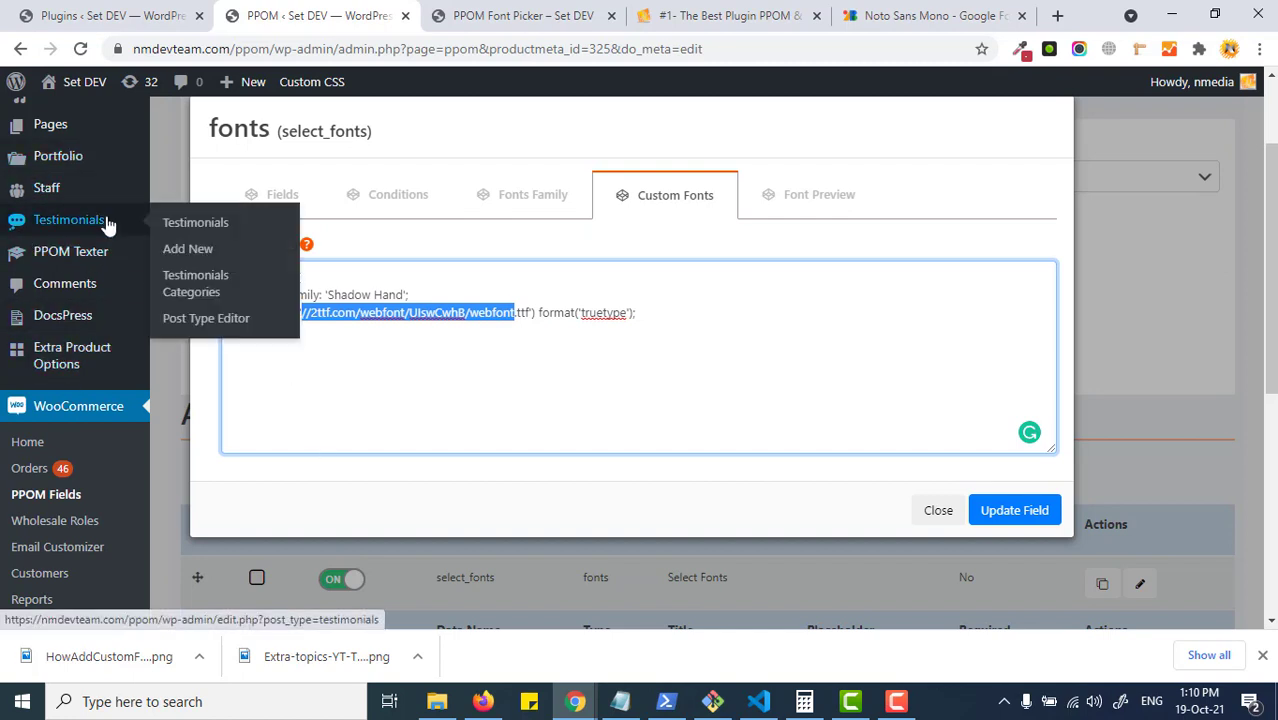
Look at the site's media library options and recheck the font rule's source URL and truetype format.
mouse_move(75, 160)
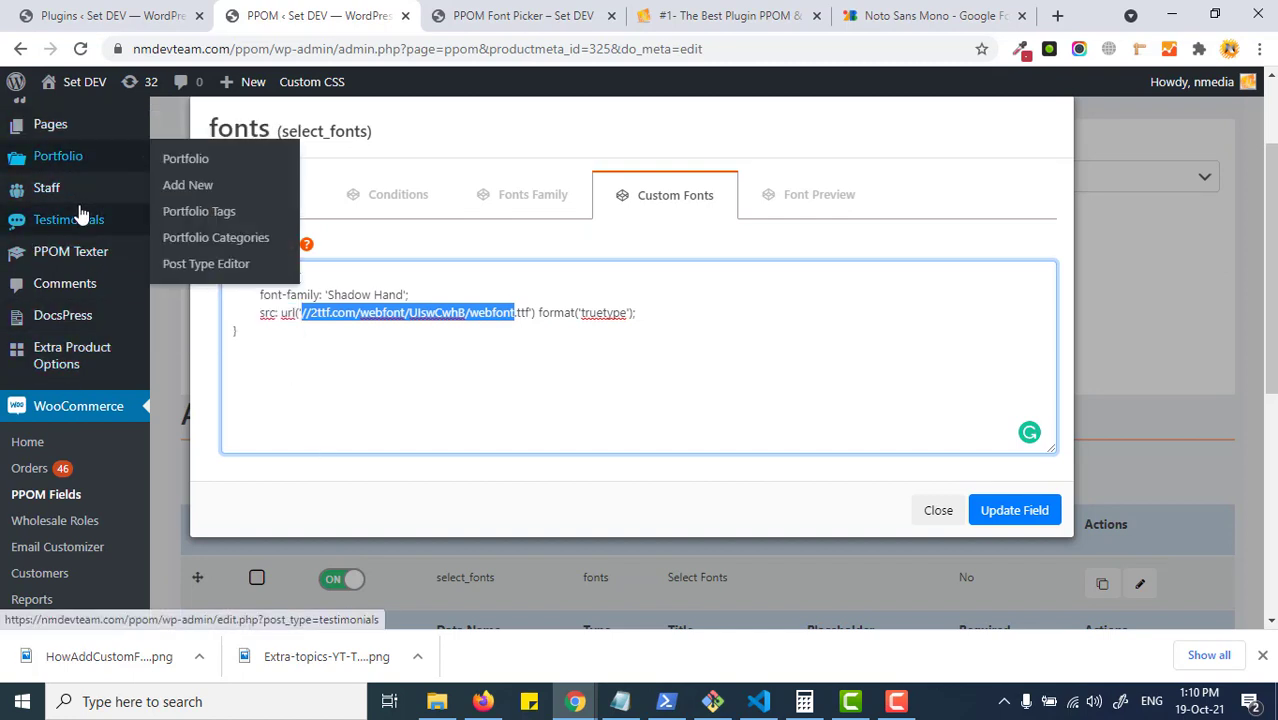
scroll(70, 162, up, 3)
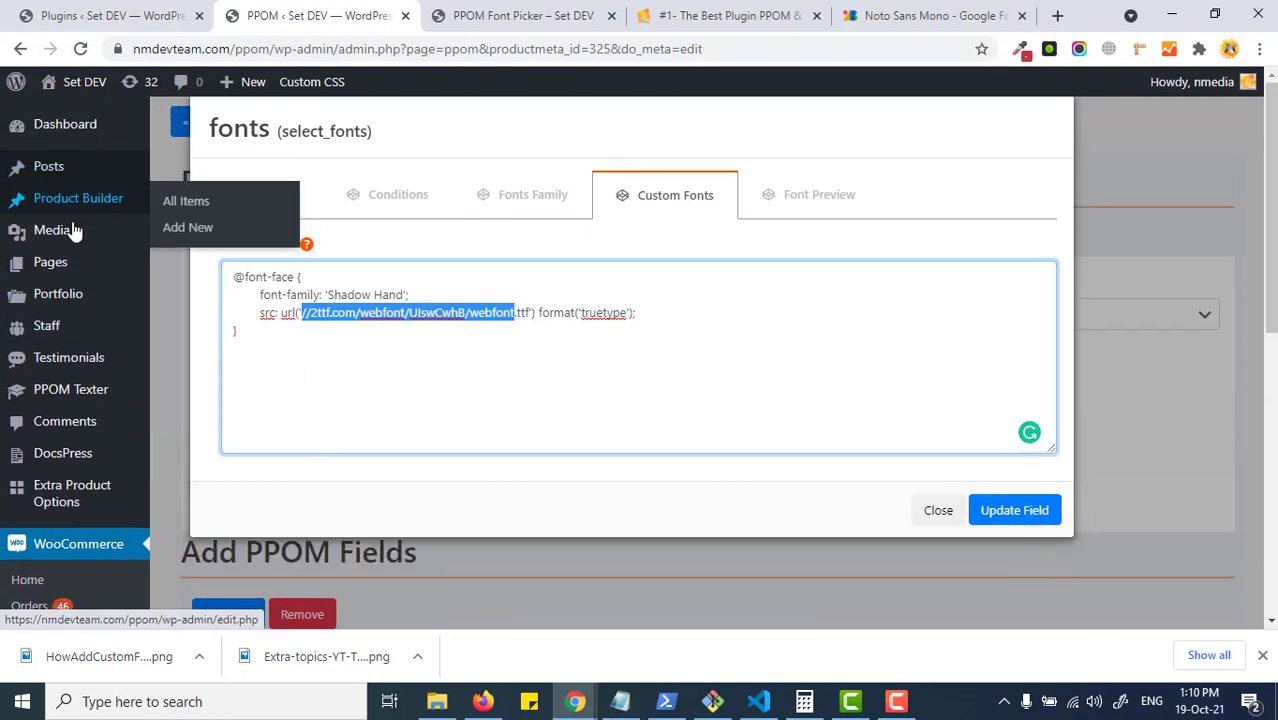
mouse_move(80, 238)
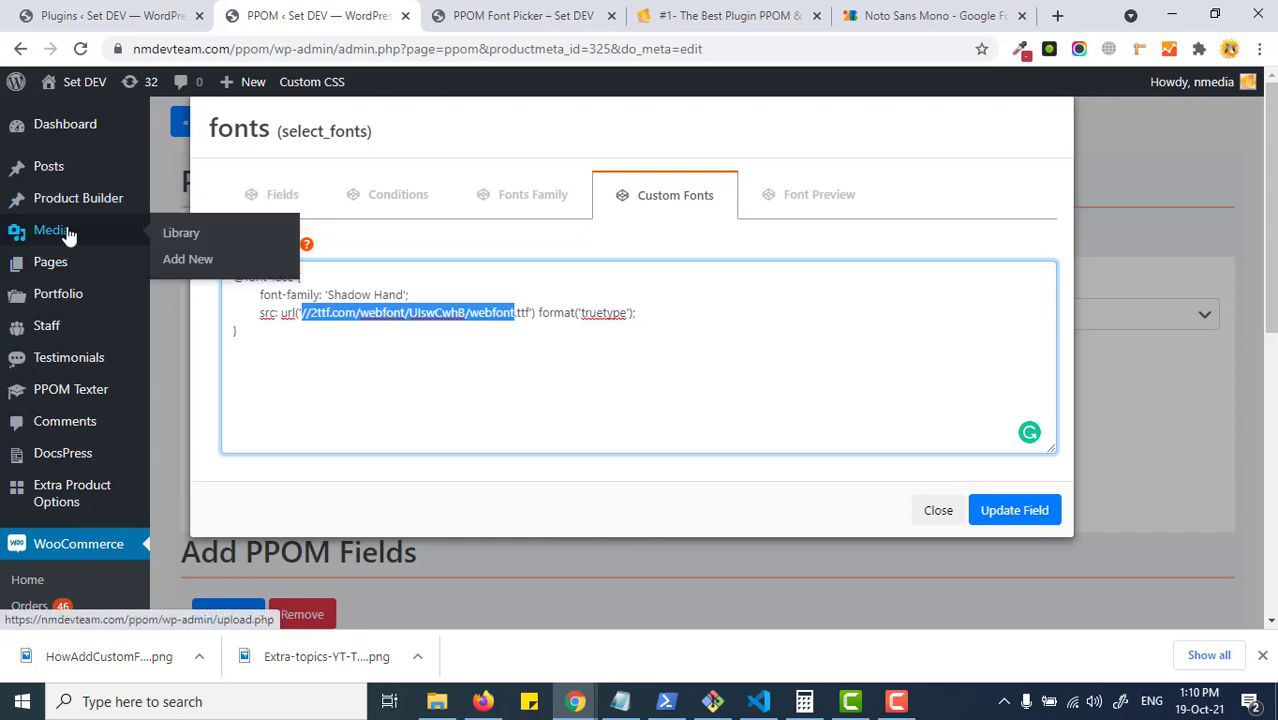
scroll(412, 325, down, 1)
click(355, 313)
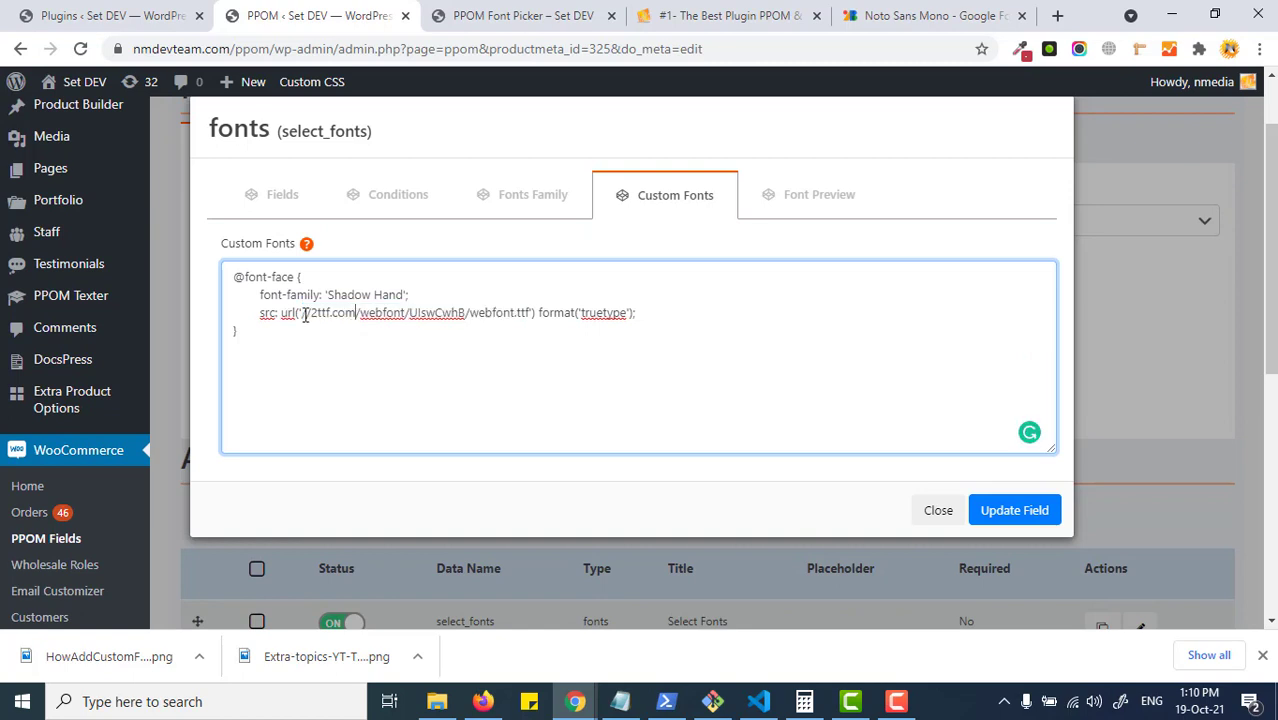
drag(305, 313, 527, 313)
double_click(603, 313)
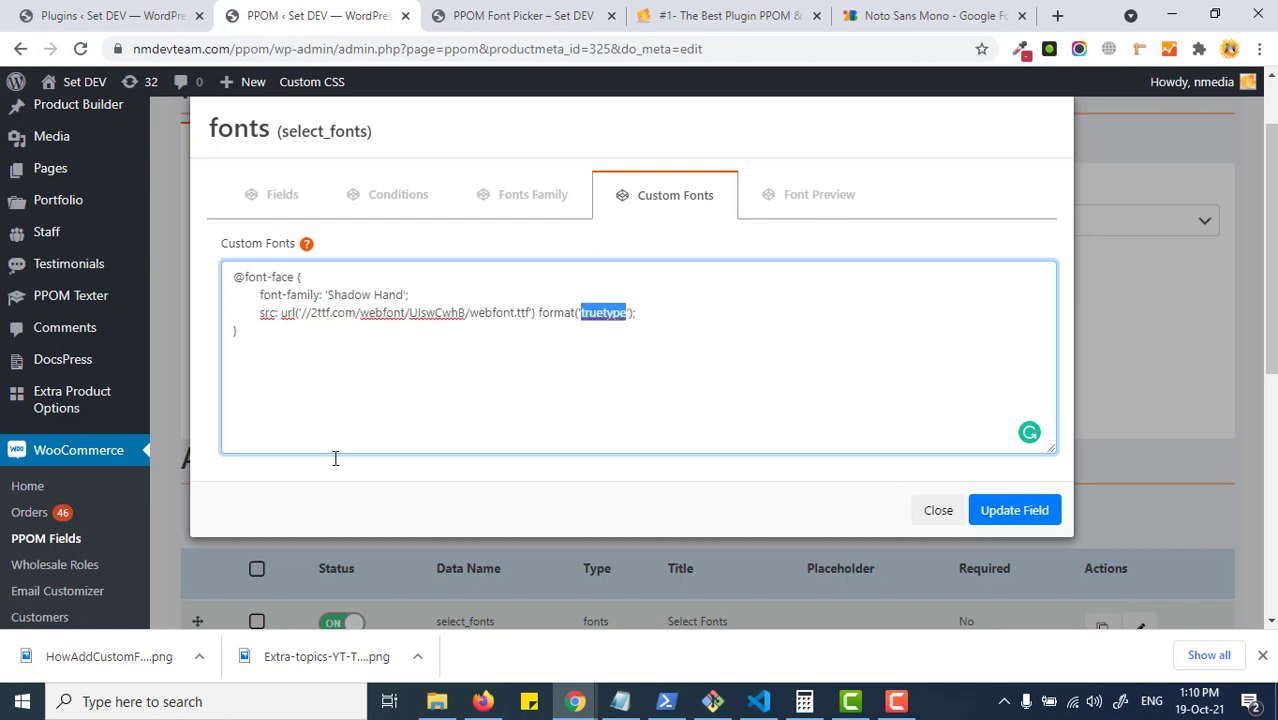
Add a font family entry named "Shadow Hand" with the title "Custom Shadow" and mark it as a custom font.
drag(328, 294, 399, 293)
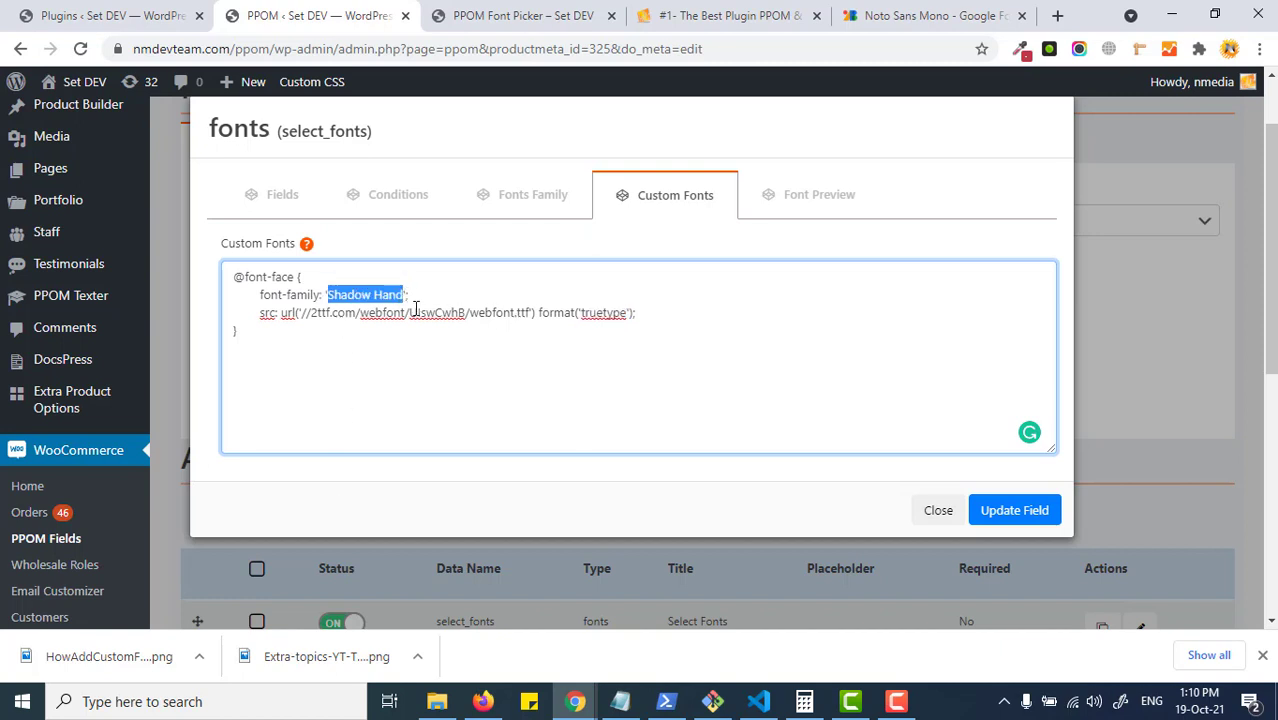
click(545, 195)
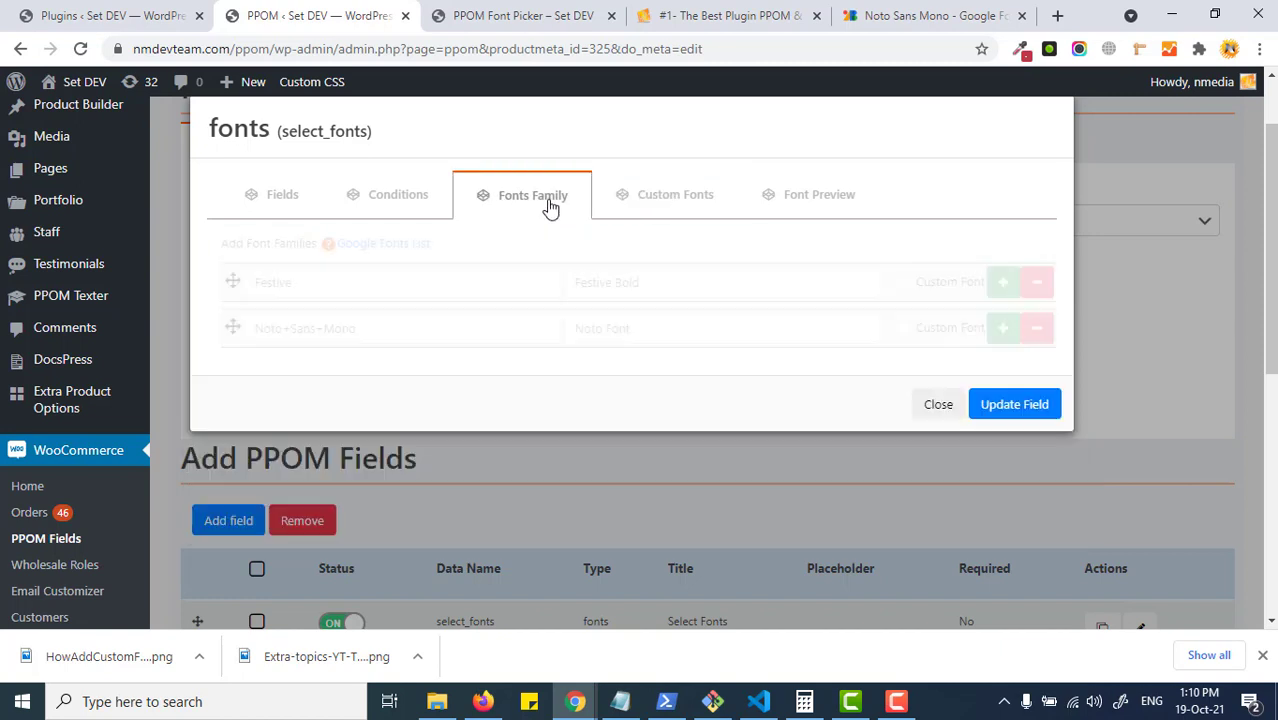
click(1003, 327)
drag(388, 380, 210, 377)
text(Shadow Hand)
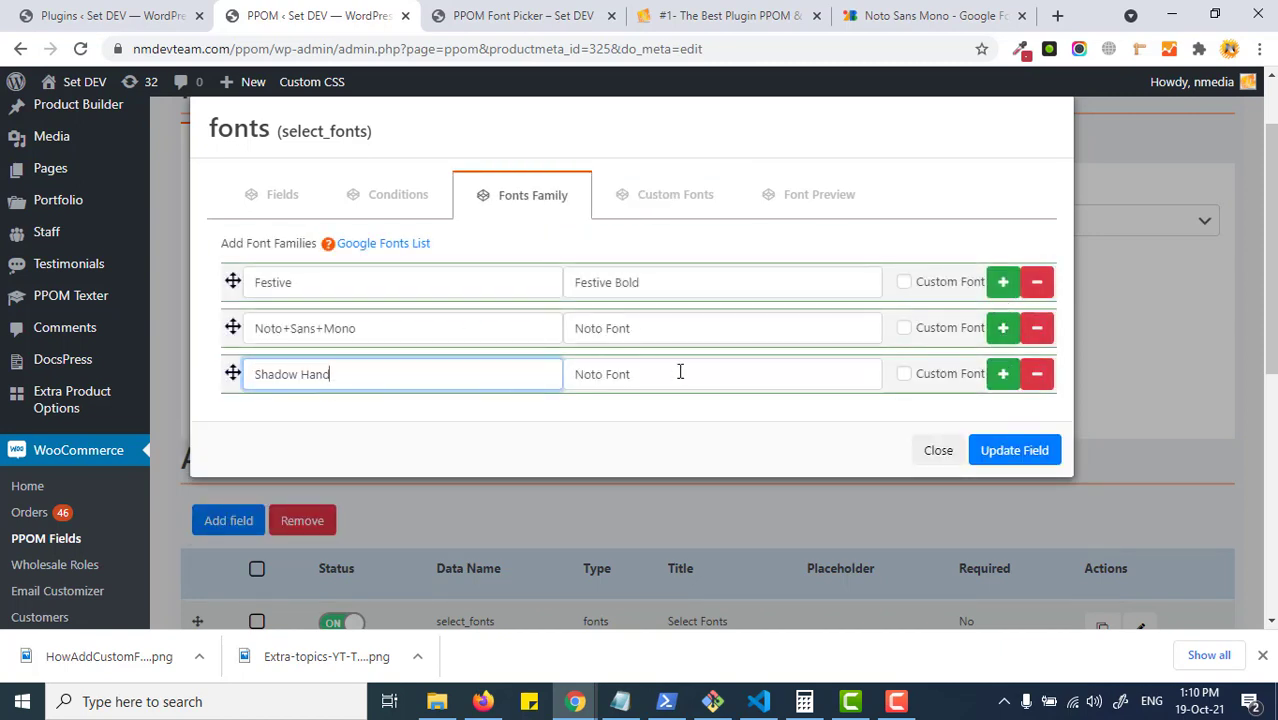
key(Tab)
text(Cust)
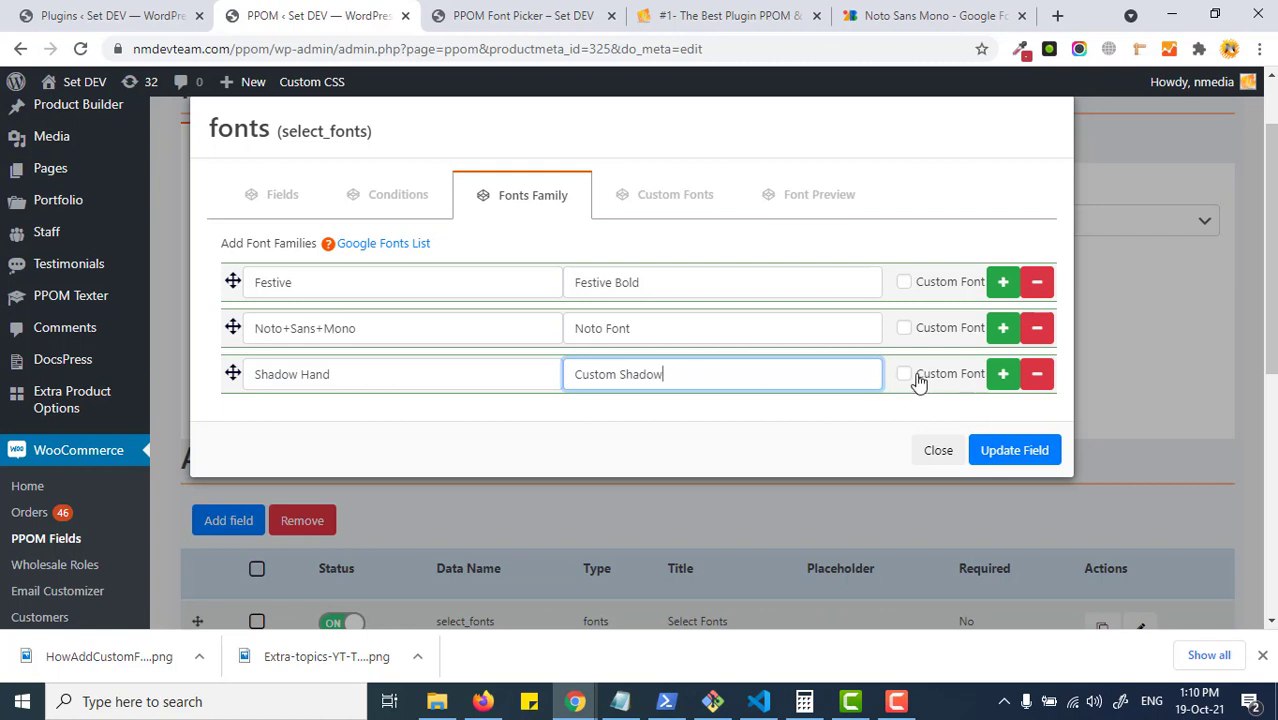
click(908, 375)
Update the Select Fonts field with the Shadow Hand entry and save the meta group's fields.
click(1038, 462)
scroll(996, 414, down, 3)
click(1177, 452)
Reload the product page and choose the Custom Shadow font in the Select Fonts field.
click(545, 13)
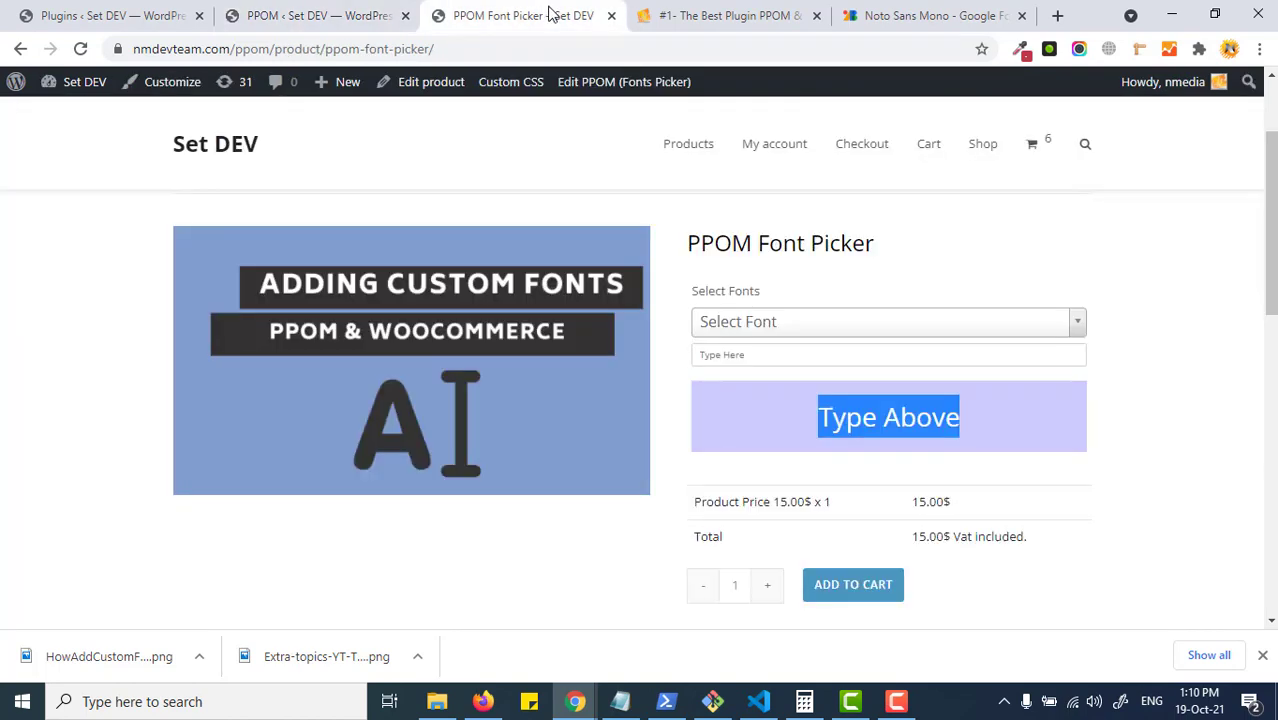
click(80, 48)
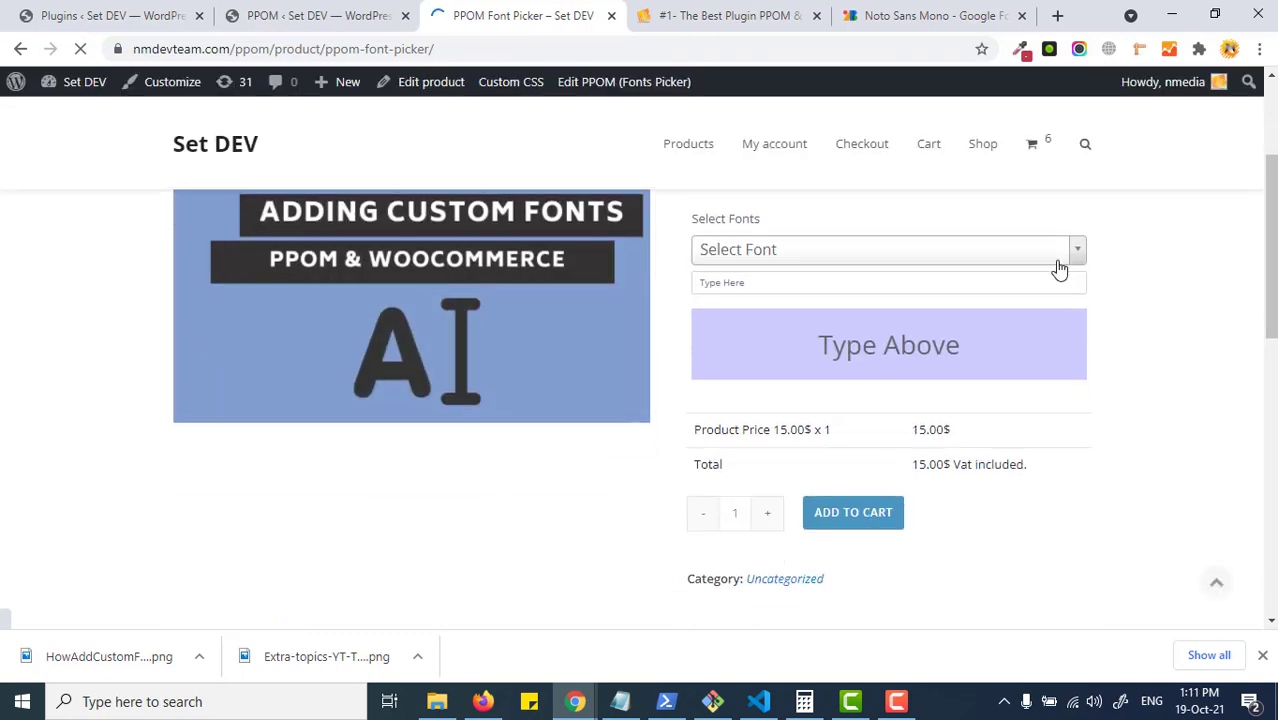
click(1058, 262)
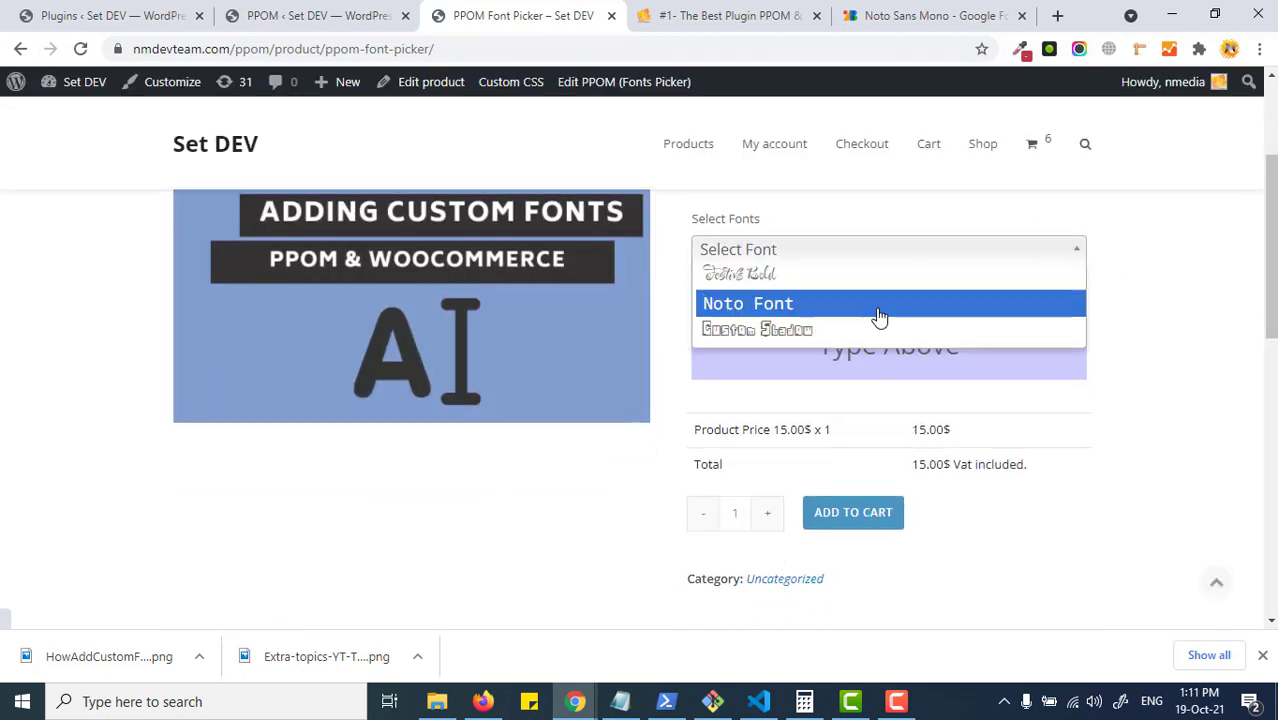
click(790, 330)
Enter "Cartoon he.d" as the preview text and add the product to the cart.
click(769, 281)
text(cartoon he)
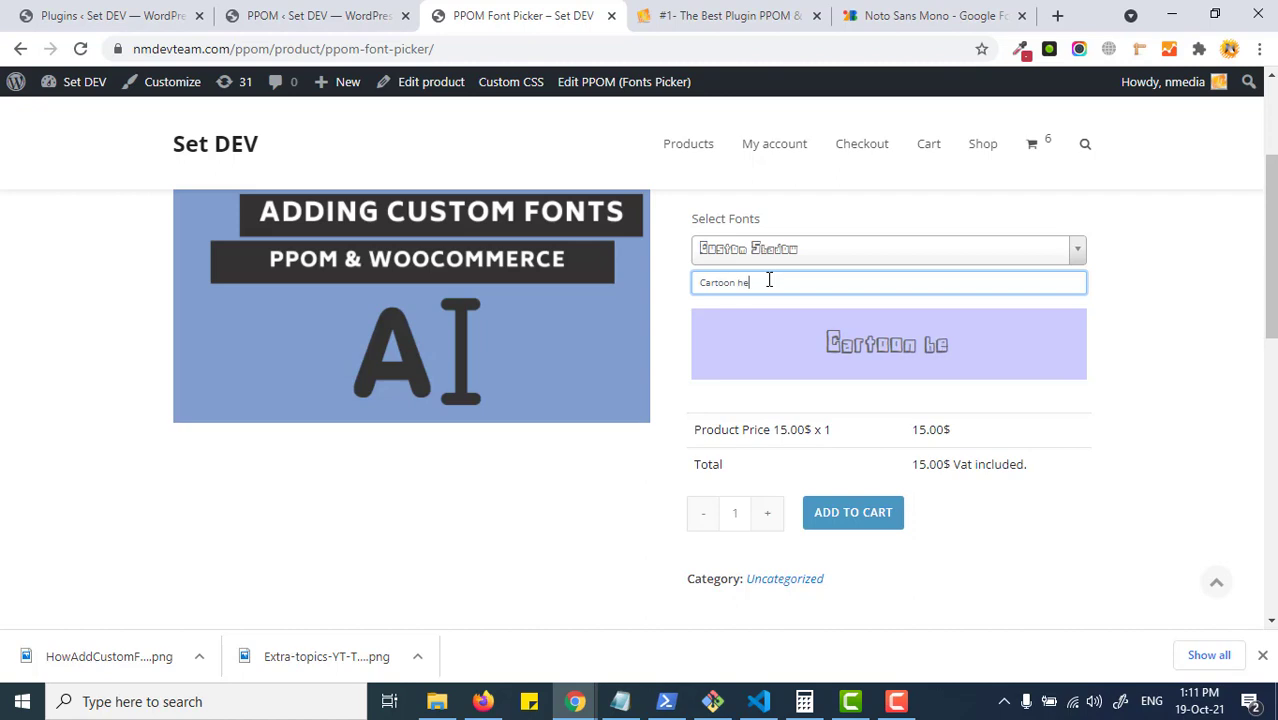
text(.d)
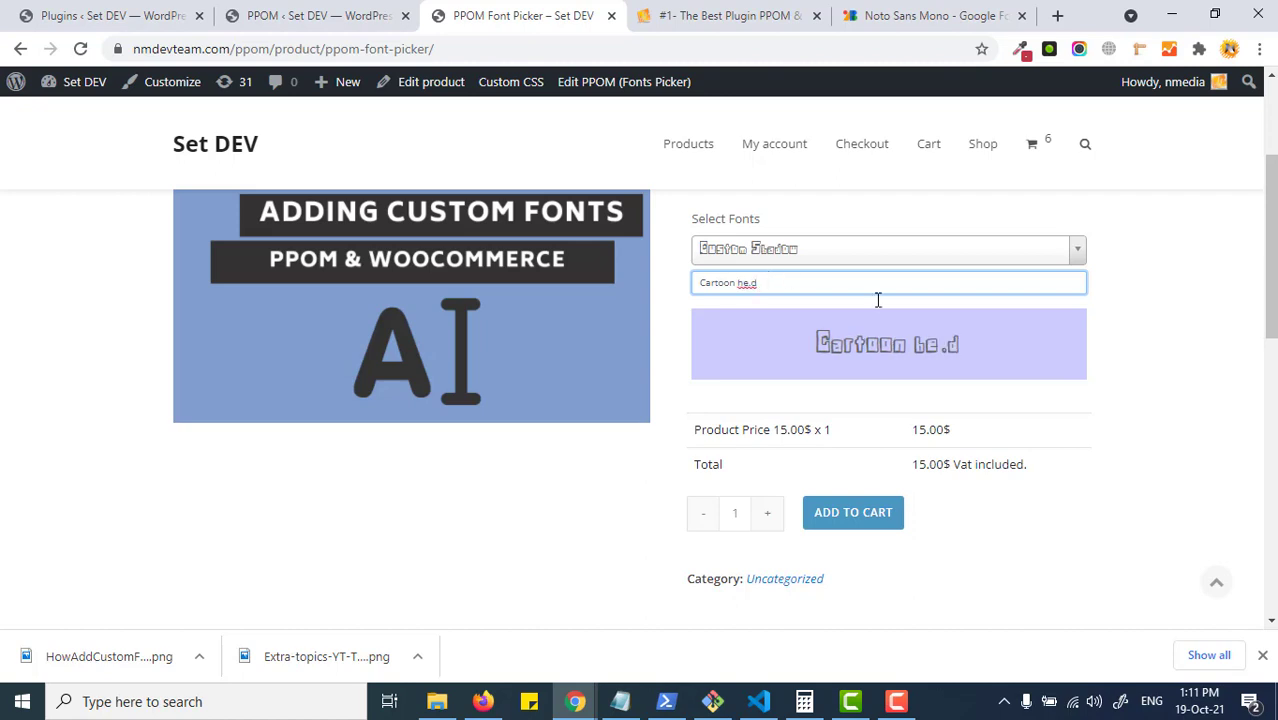
click(855, 513)
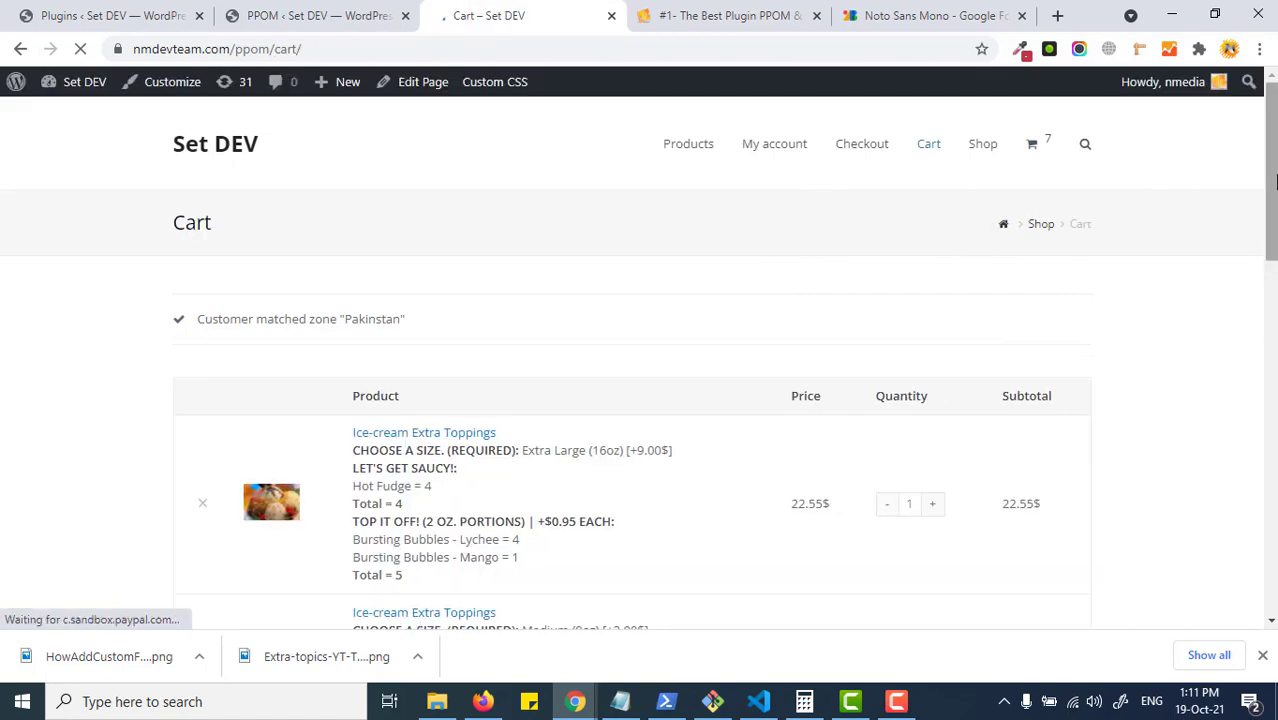
Check the selected font and preview text listed for the PPOM Font Picker item in the cart.
scroll(1274, 180, down, 5)
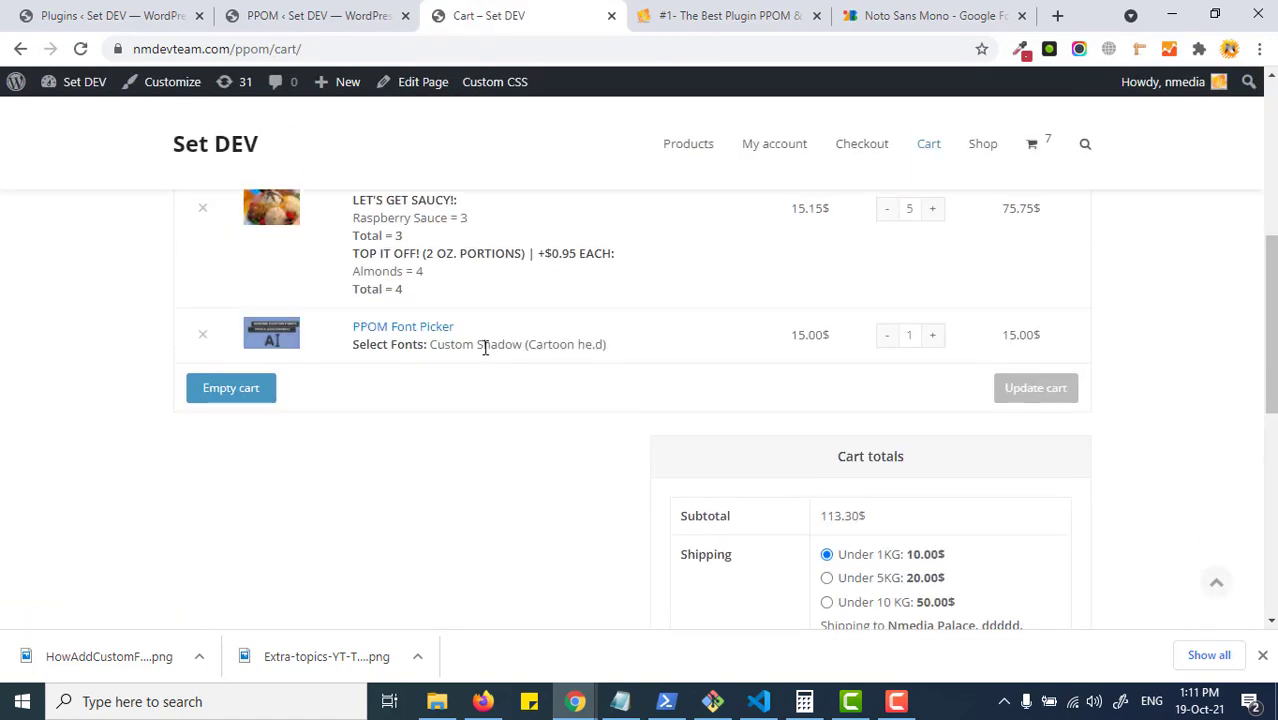
drag(431, 346, 597, 348)
click(548, 348)
drag(431, 344, 605, 346)
click(576, 344)
Review the field list of the Fonts Picker meta group, and return to the cart page.
click(350, 16)
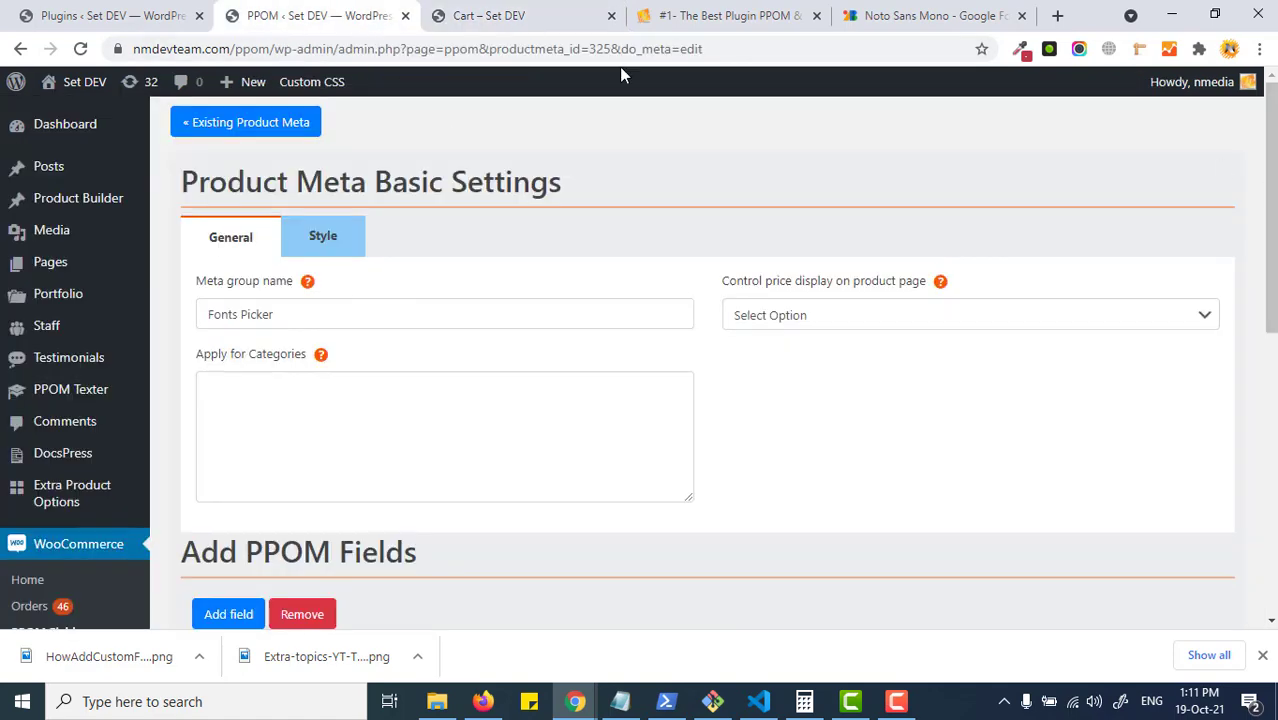
scroll(1048, 322, down, 3)
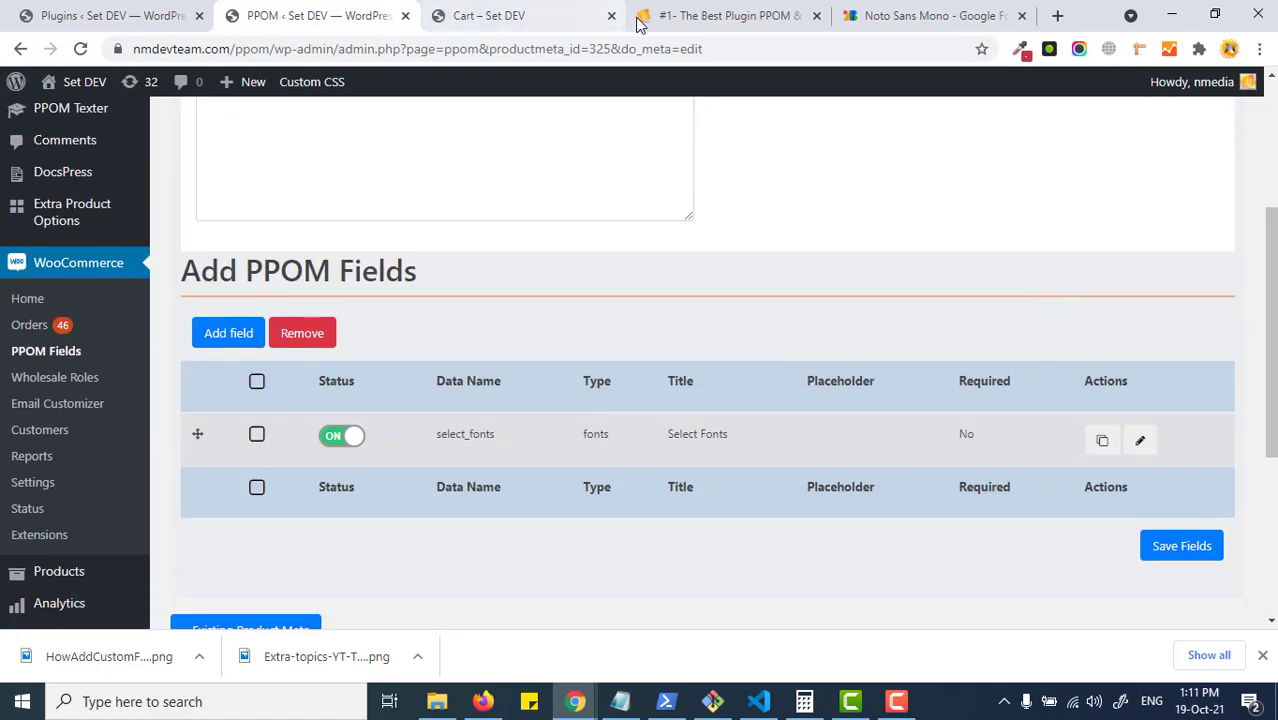
click(486, 15)
Find the Google Font Picker add-on on the PPOM add-ons page by searching the page for "font pi".
click(730, 18)
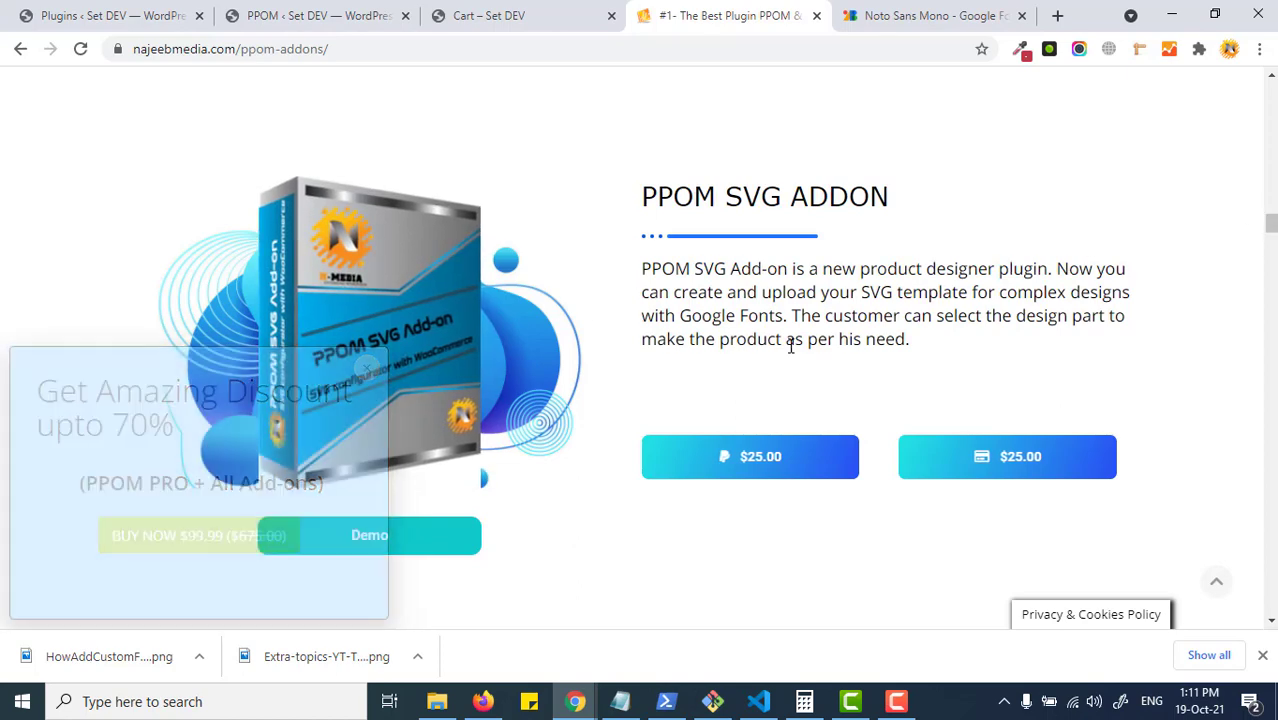
scroll(793, 345, down, 3)
key(ctrl+f)
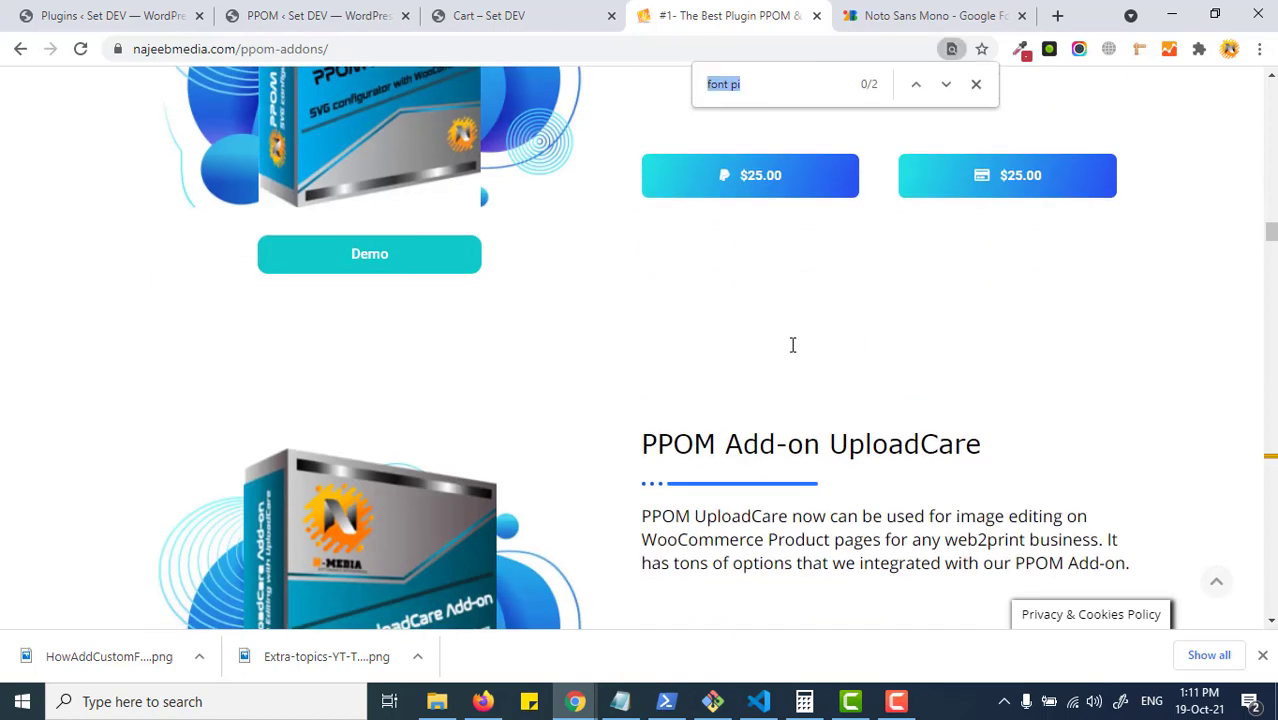
key(Return)
click(839, 288)
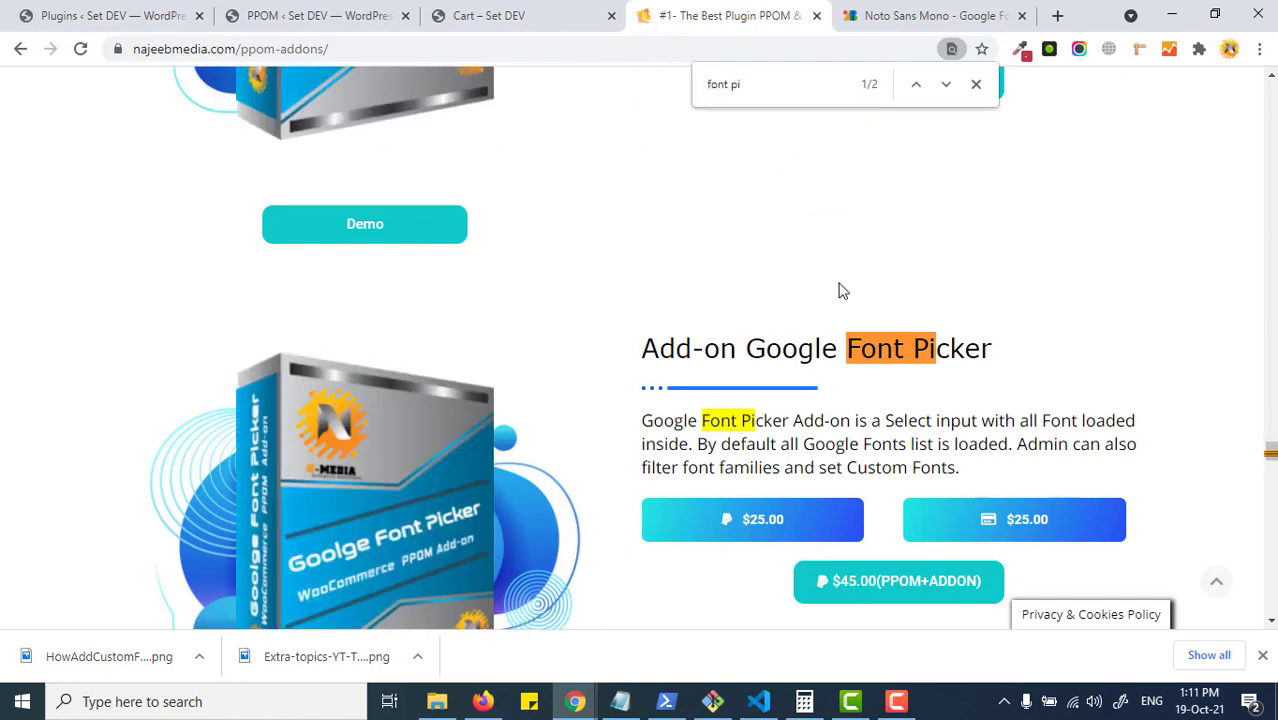
scroll(430, 320, down, 1)
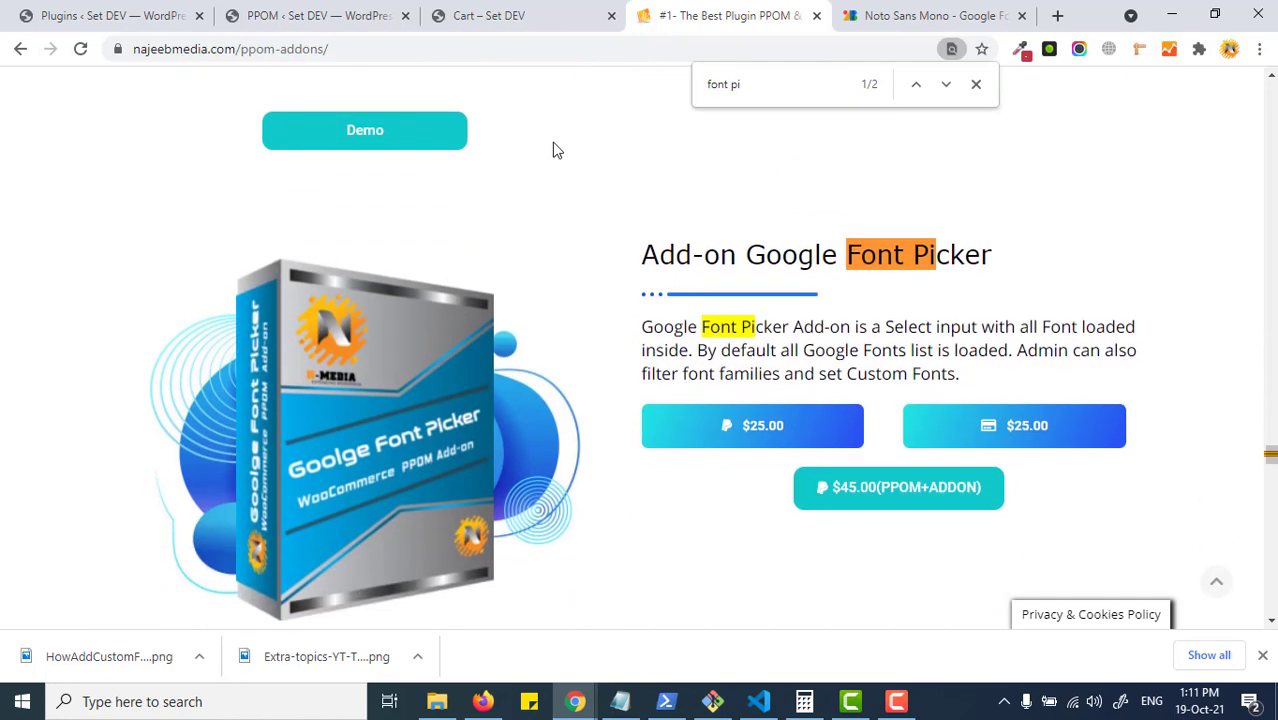